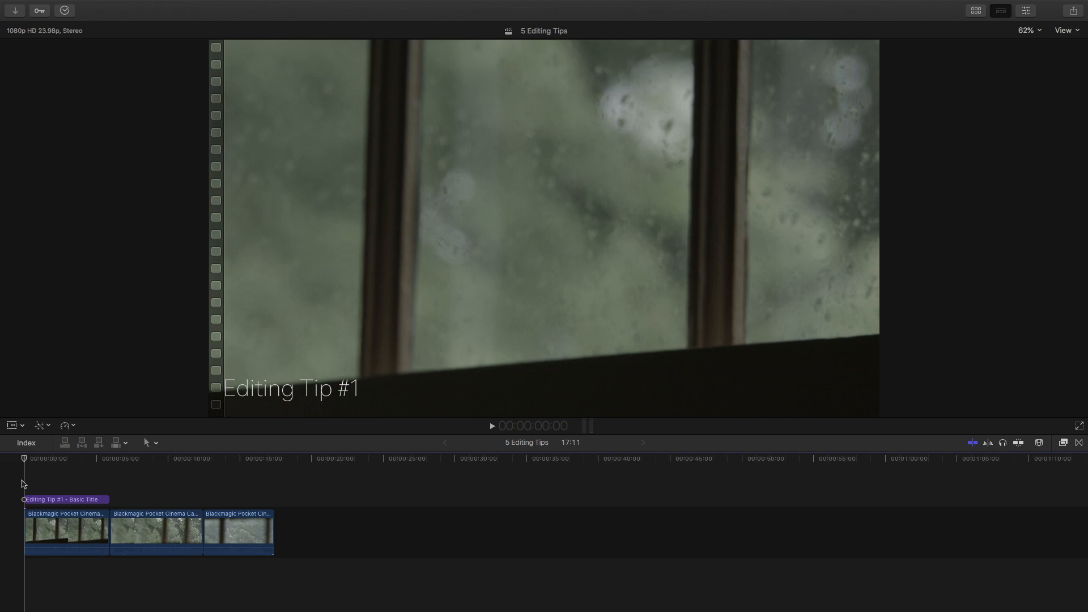
pyautogui.press('space')
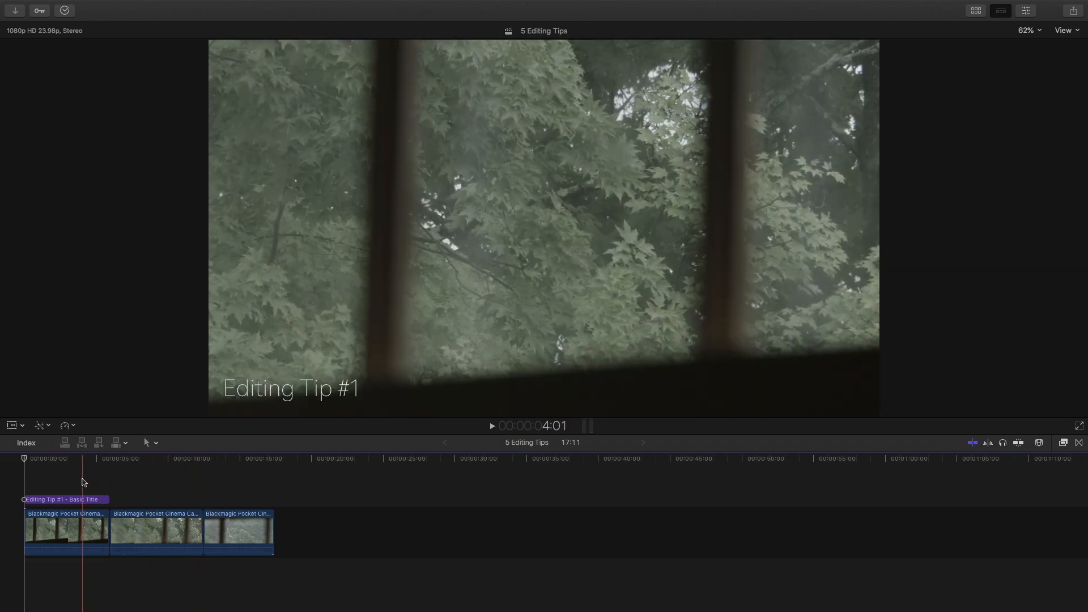
pyautogui.click(79, 481)
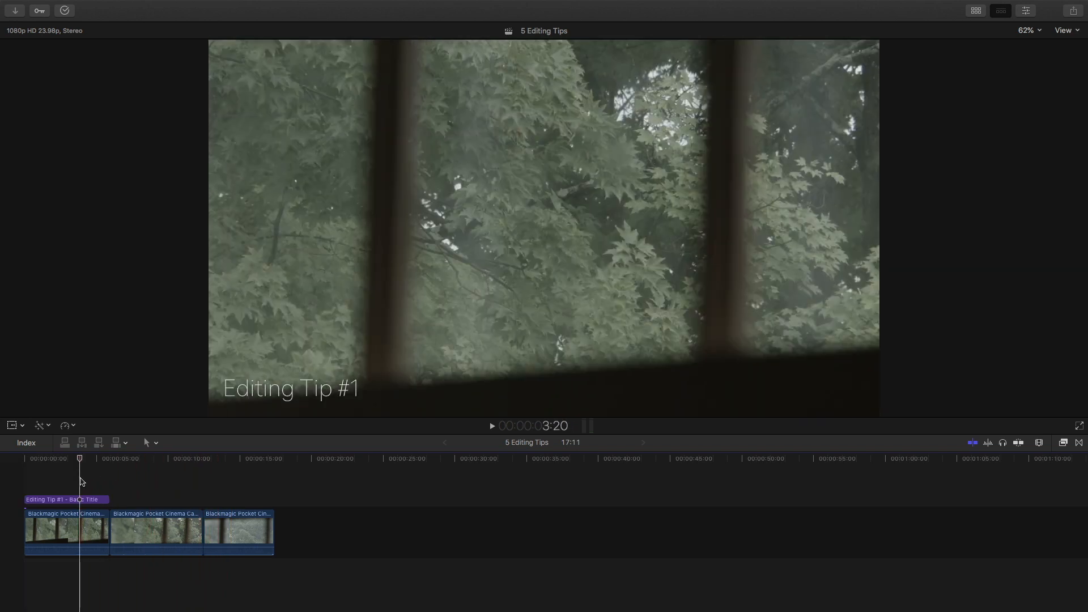
pyautogui.click(55, 486)
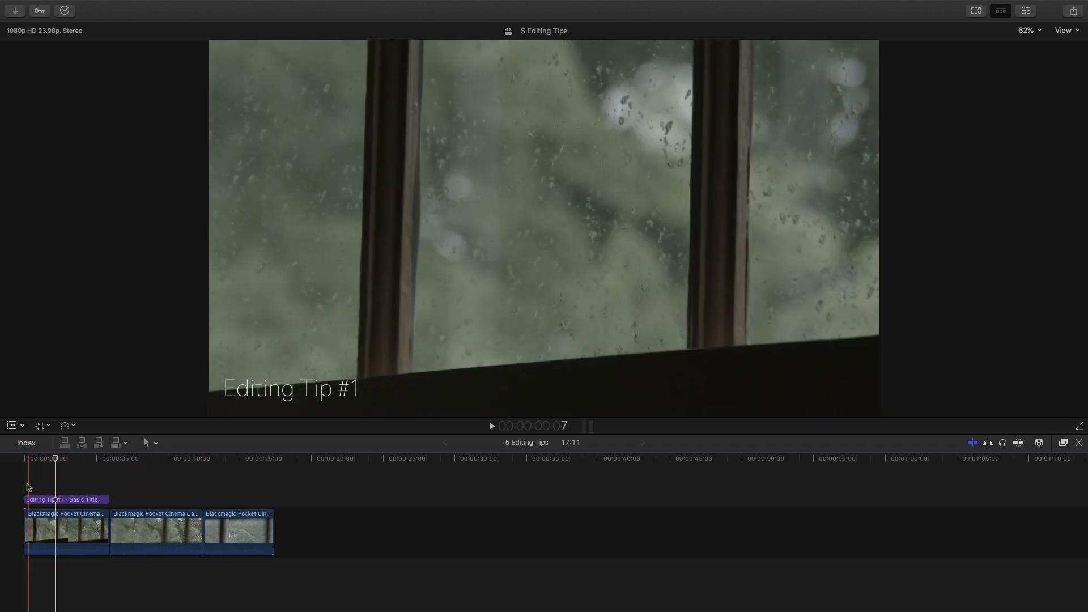
pyautogui.click(20, 486)
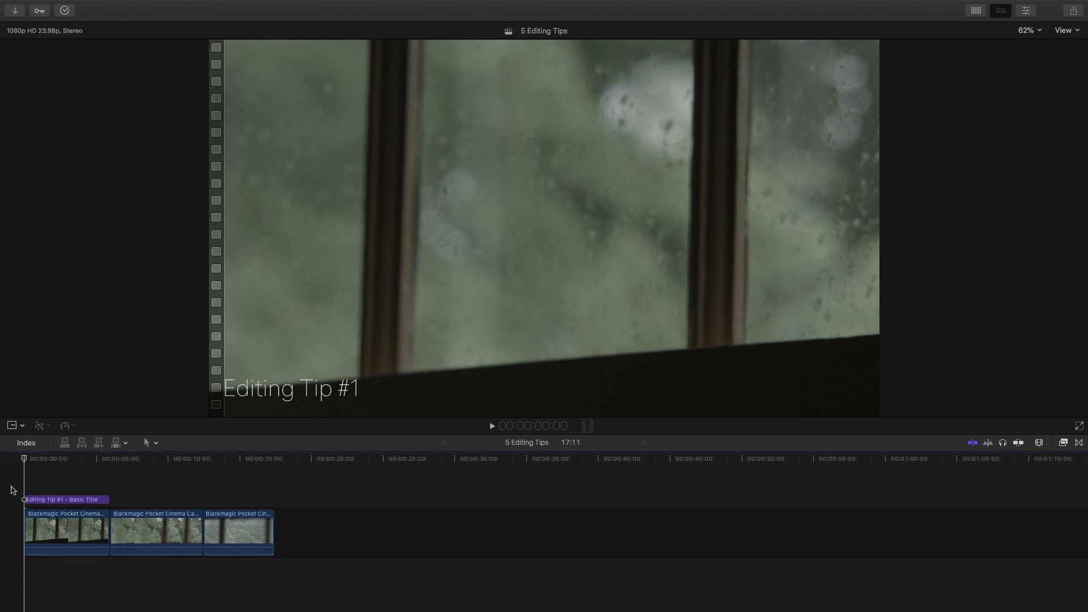
# Combine the title and all three timeline clips into a compound clip named "5 Editing Tips Clip" in the 9-1-18 event
pyautogui.moveTo(20, 479); pyautogui.dragTo(279, 577)
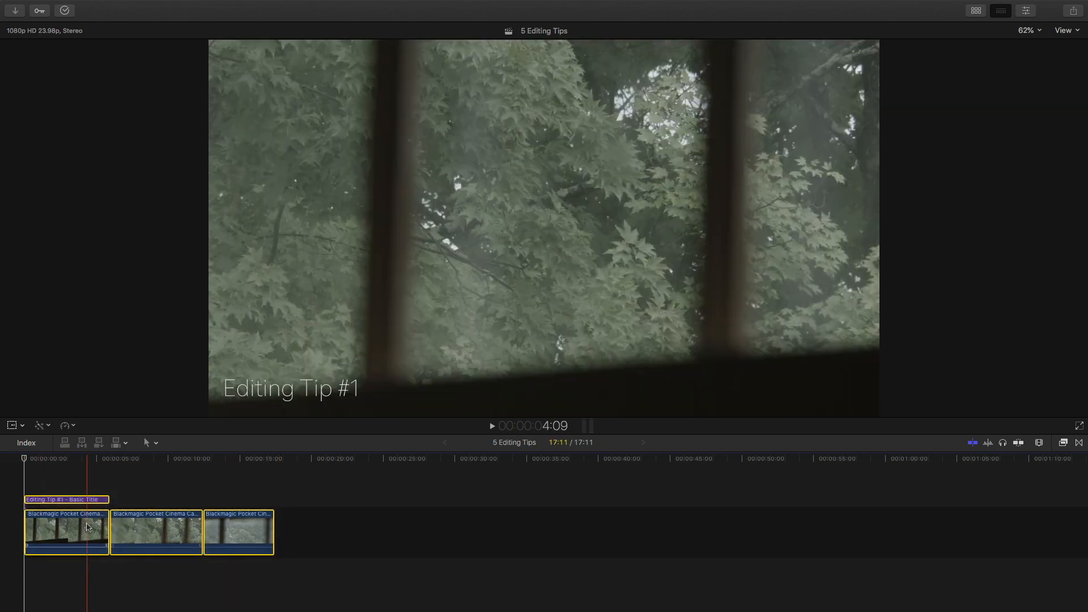
pyautogui.rightClick(88, 526)
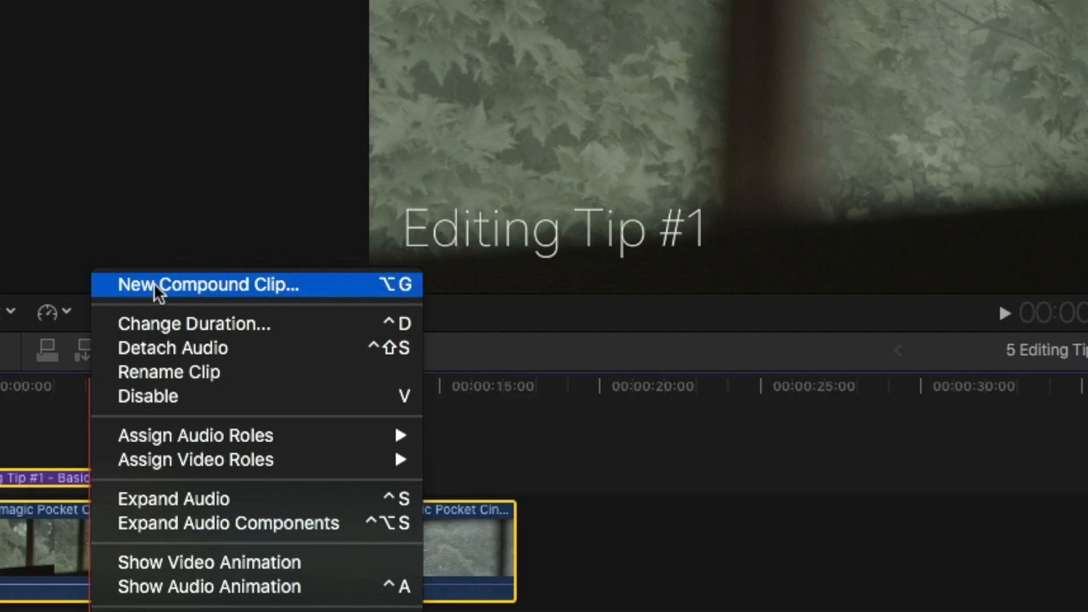
pyautogui.click(210, 283)
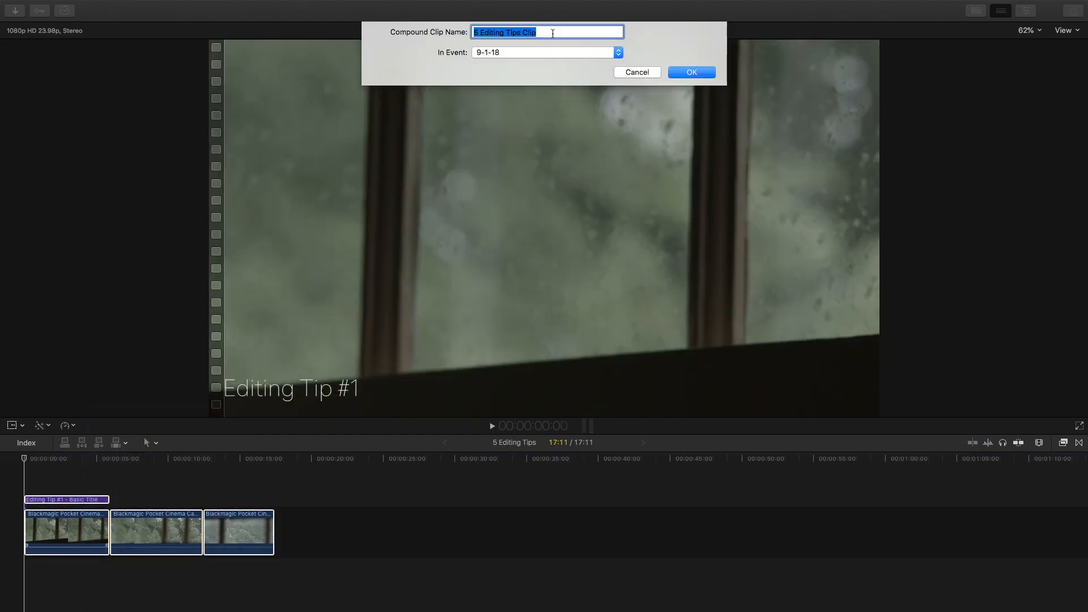
pyautogui.click(679, 72)
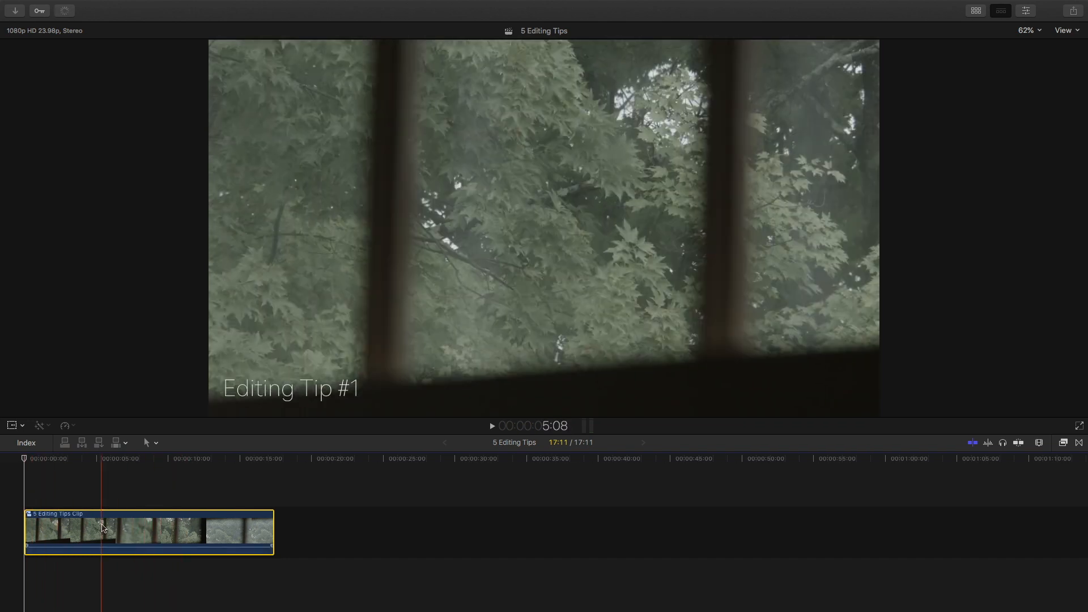
# Open the compound clip to examine the individual clips inside it, and return to the main project timeline
pyautogui.doubleClick(103, 528)
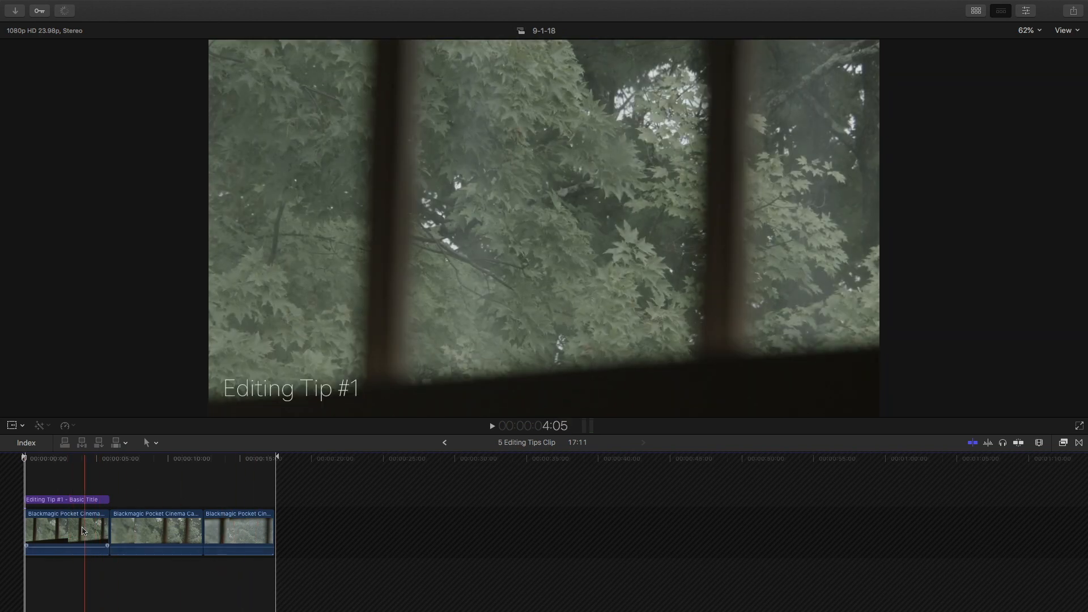
pyautogui.click(83, 527)
pyautogui.click(150, 527)
pyautogui.click(222, 526)
pyautogui.click(72, 486)
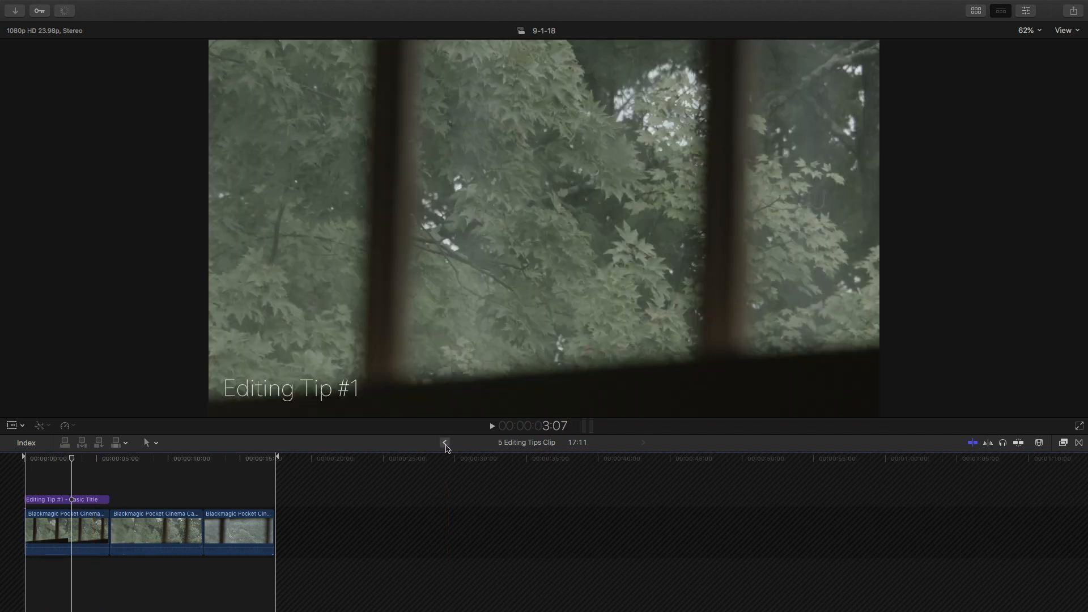
pyautogui.click(444, 443)
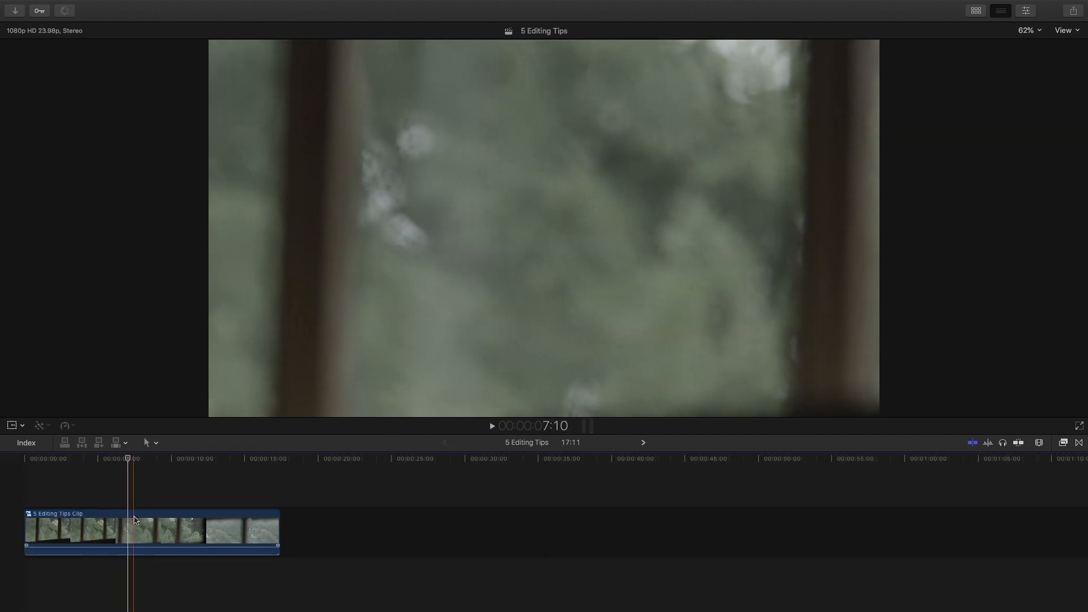
# Raise the compound clip's master saturation to 91% with a Color Board correction and preview the graded footage
pyautogui.click(133, 516)
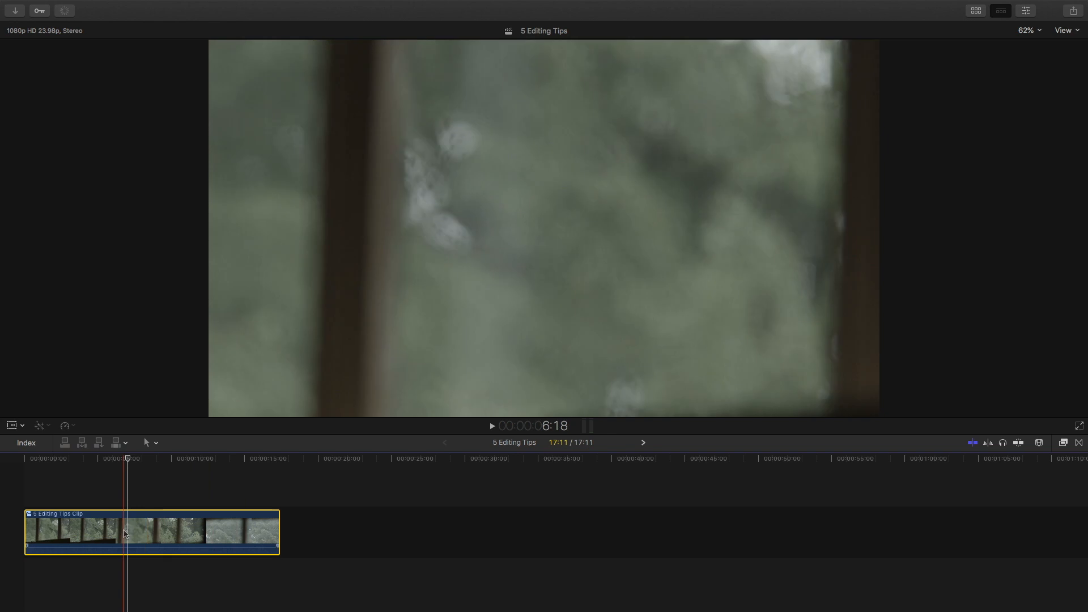
pyautogui.click(1025, 10)
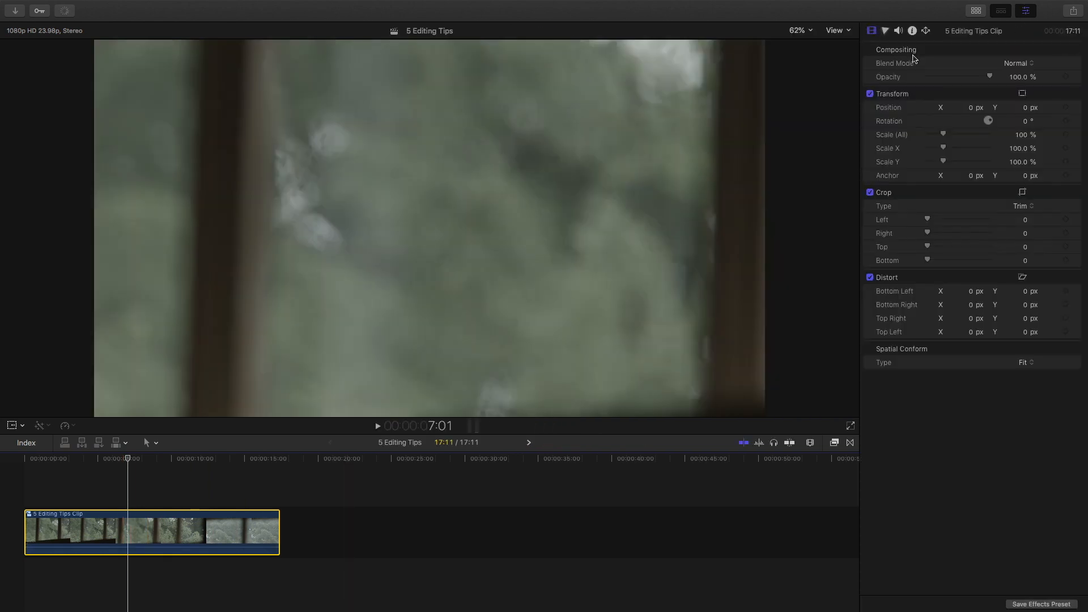
pyautogui.click(885, 31)
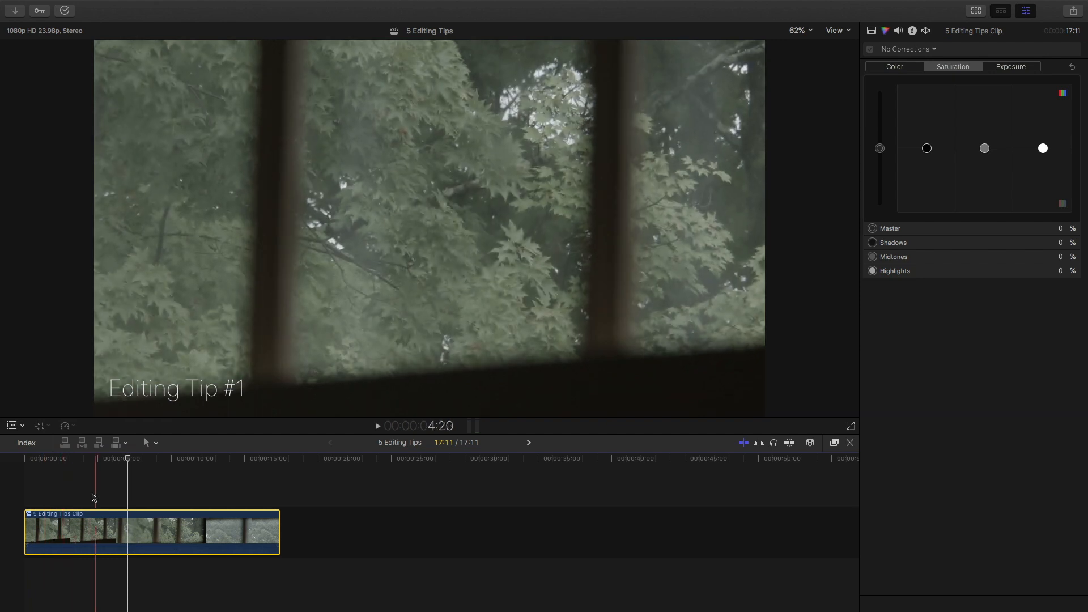
pyautogui.click(66, 498)
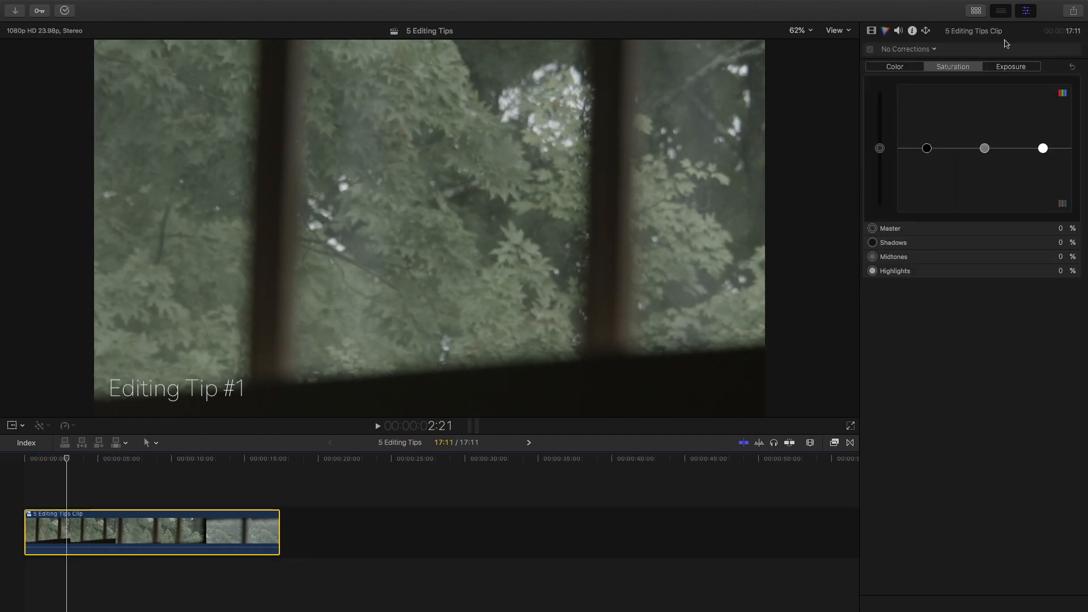
pyautogui.moveTo(879, 148); pyautogui.dragTo(879, 115)
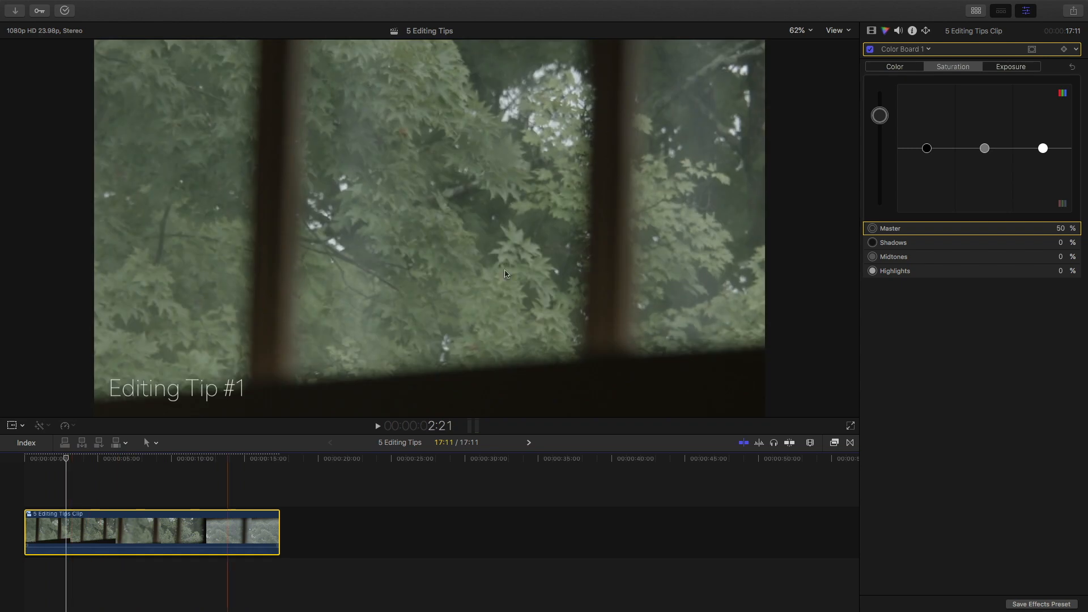
pyautogui.moveTo(879, 116); pyautogui.dragTo(879, 89)
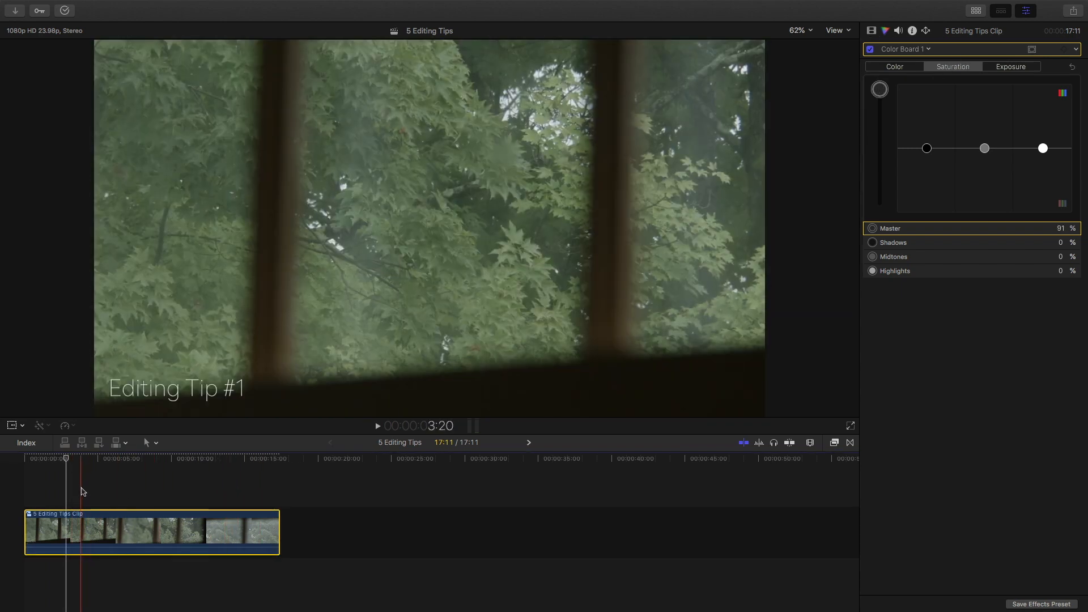
pyautogui.click(51, 488)
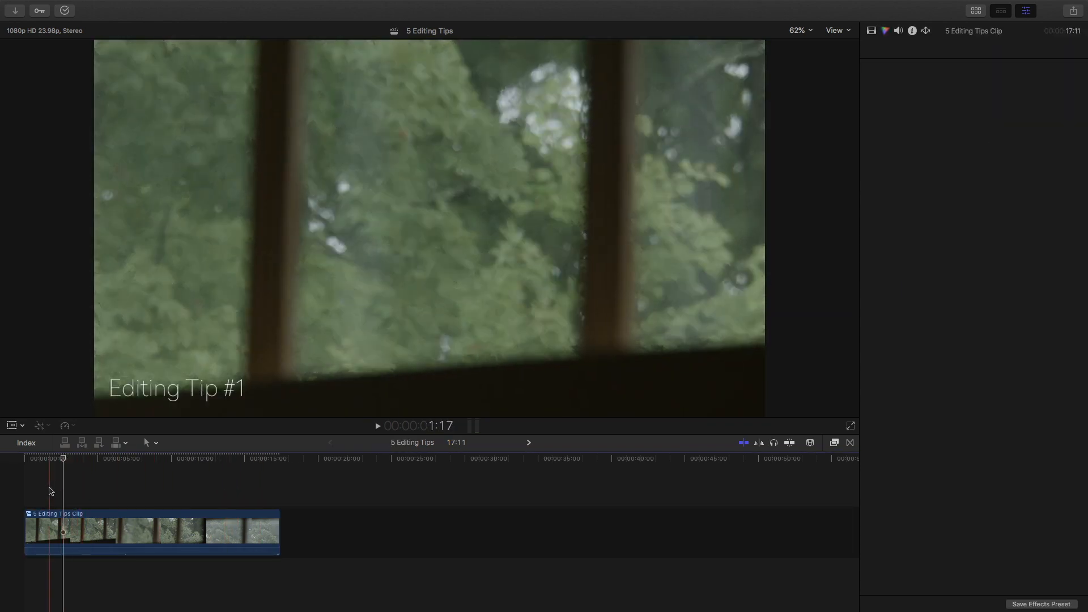
pyautogui.click(50, 490)
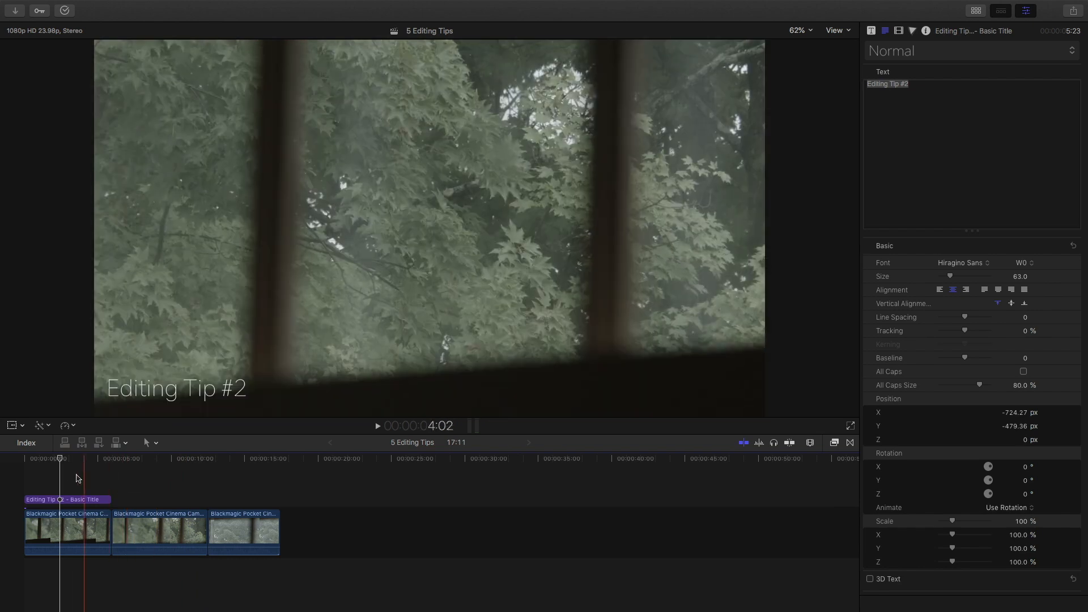
# Set the first clip's master saturation to 100% and its master color to 191° at 3% in the Color Board
pyautogui.click(68, 529)
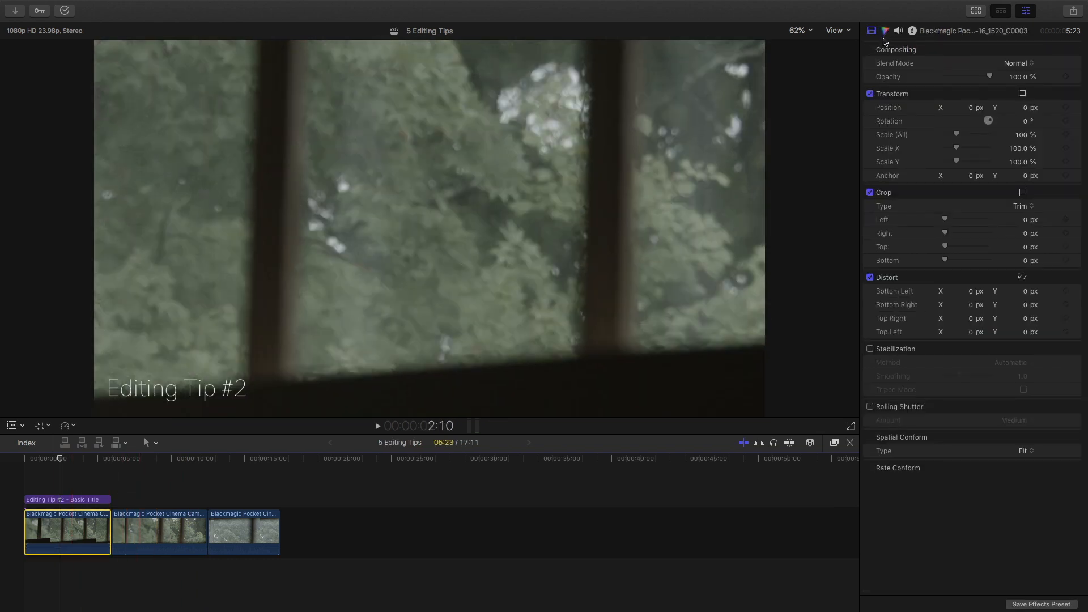
pyautogui.click(884, 32)
pyautogui.click(880, 83)
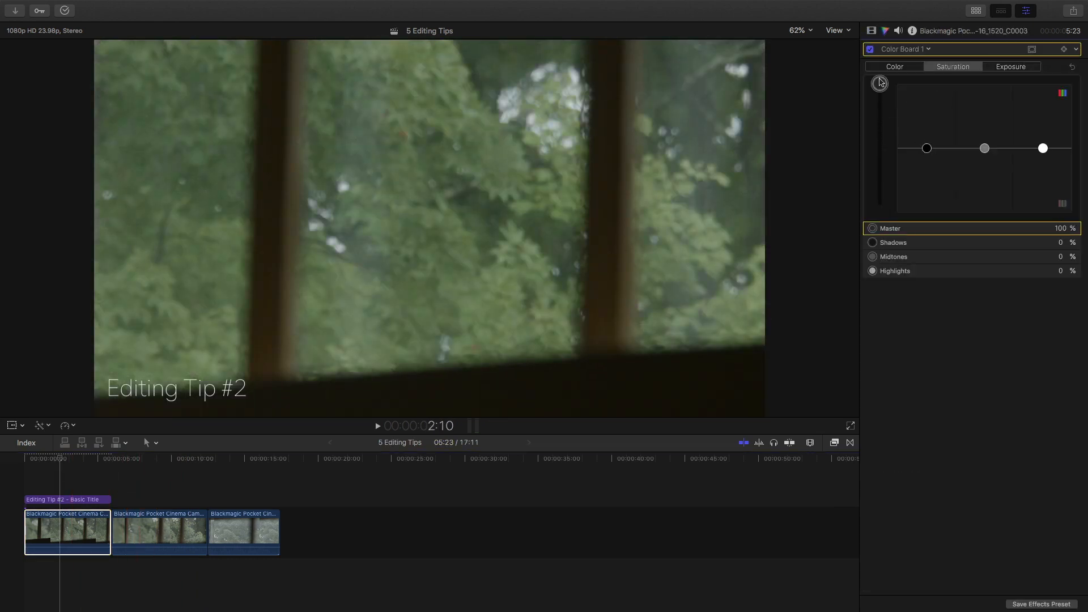
pyautogui.click(921, 66)
pyautogui.moveTo(927, 149); pyautogui.dragTo(977, 148)
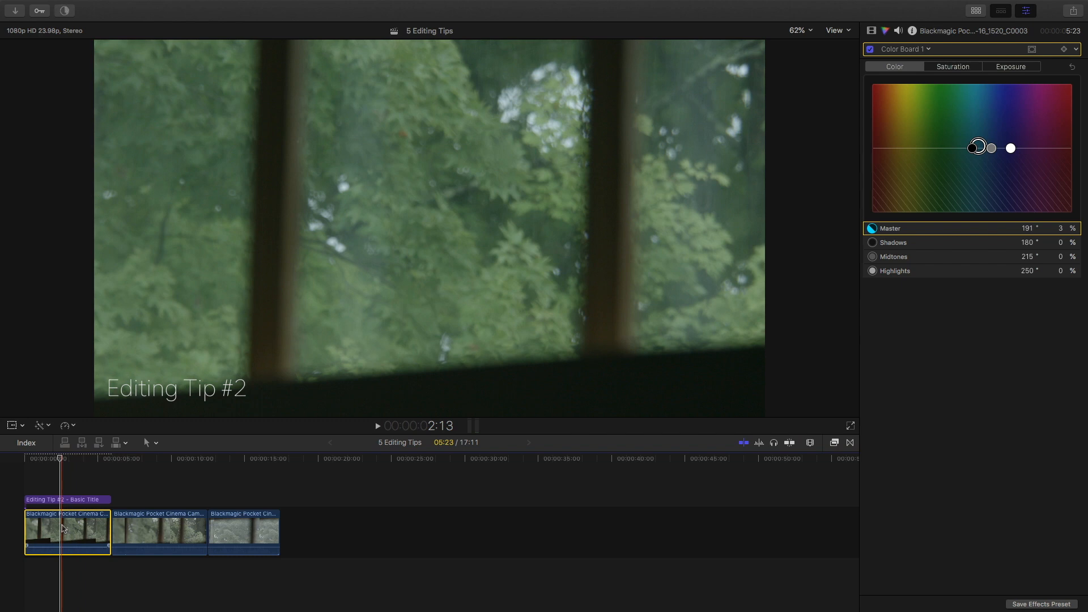
# Paste only the Color Board 1 effect from the first clip onto the second clip, with keyframe timing set to Stretch to Fit
pyautogui.click(169, 523)
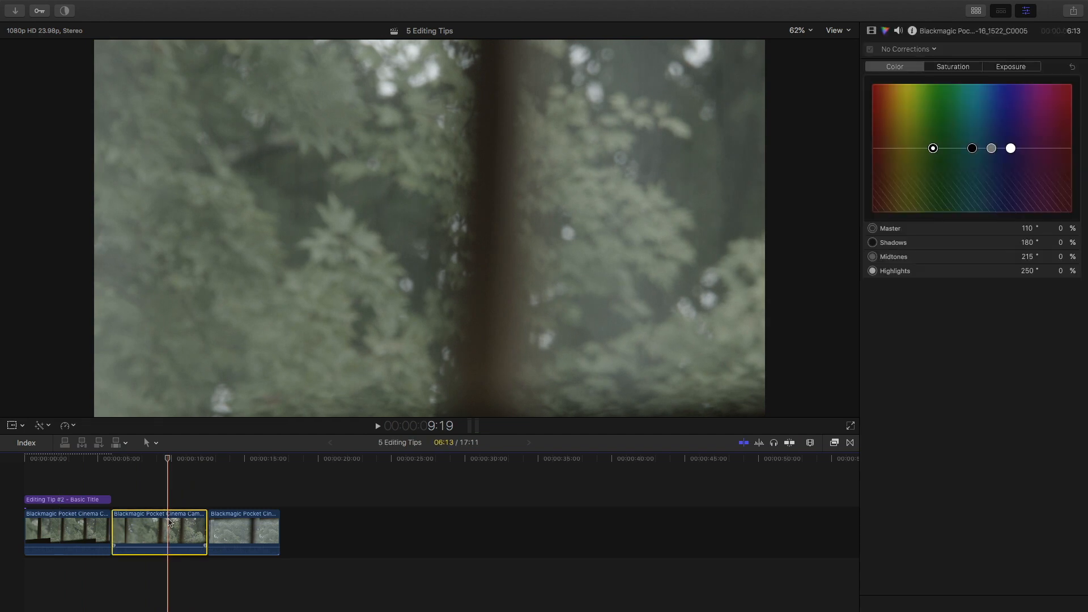
pyautogui.press('super+shift+v')
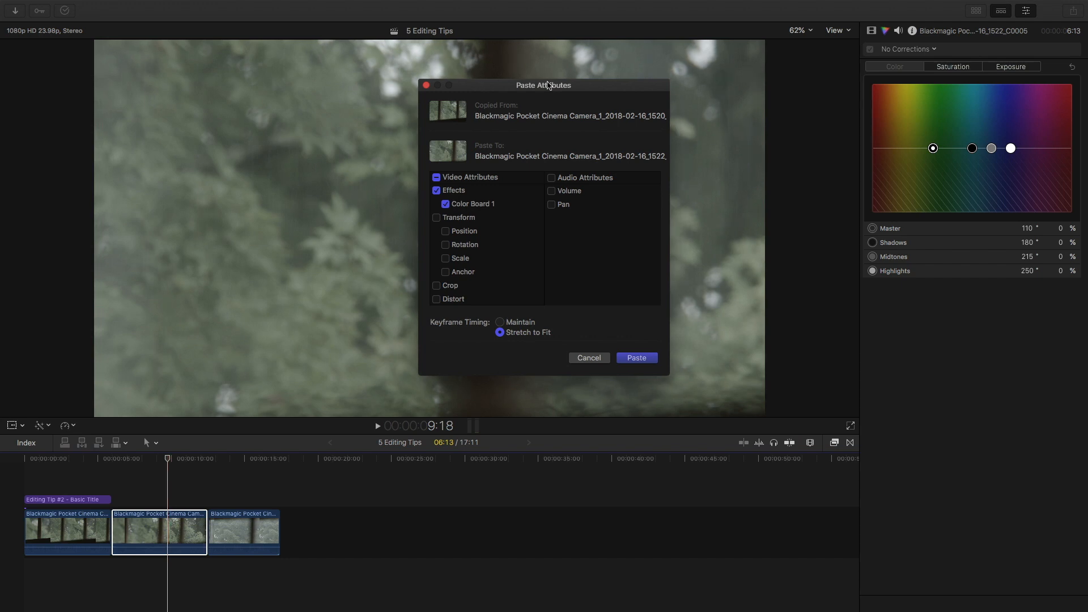
pyautogui.moveTo(560, 86); pyautogui.dragTo(581, 108)
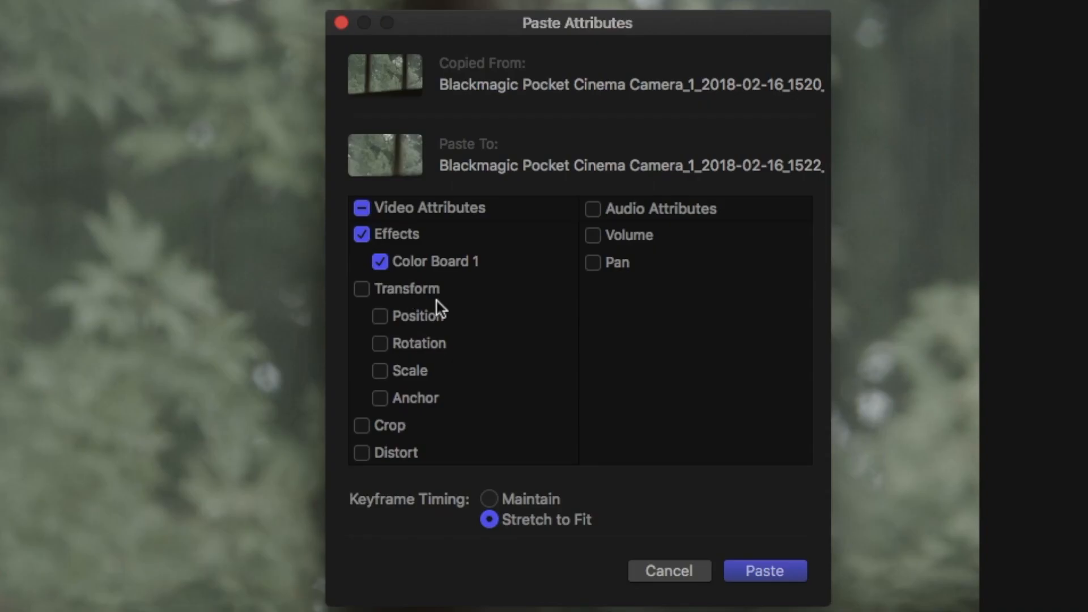
pyautogui.scroll(-3, 437, 300)
pyautogui.scroll(3, 442, 307)
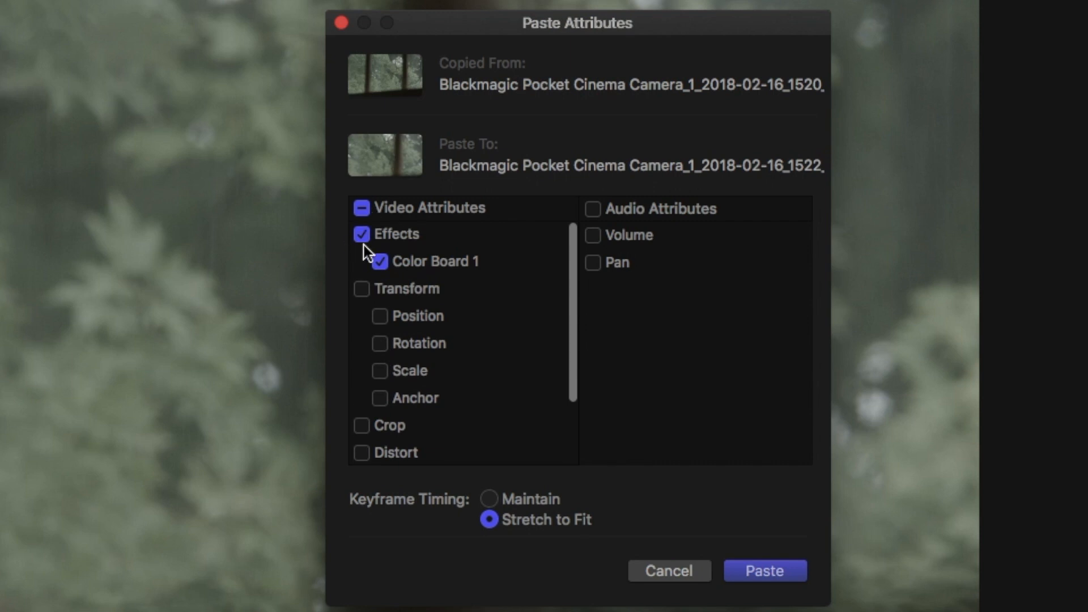
pyautogui.scroll(-3, 406, 286)
pyautogui.scroll(3, 405, 286)
pyautogui.click(758, 570)
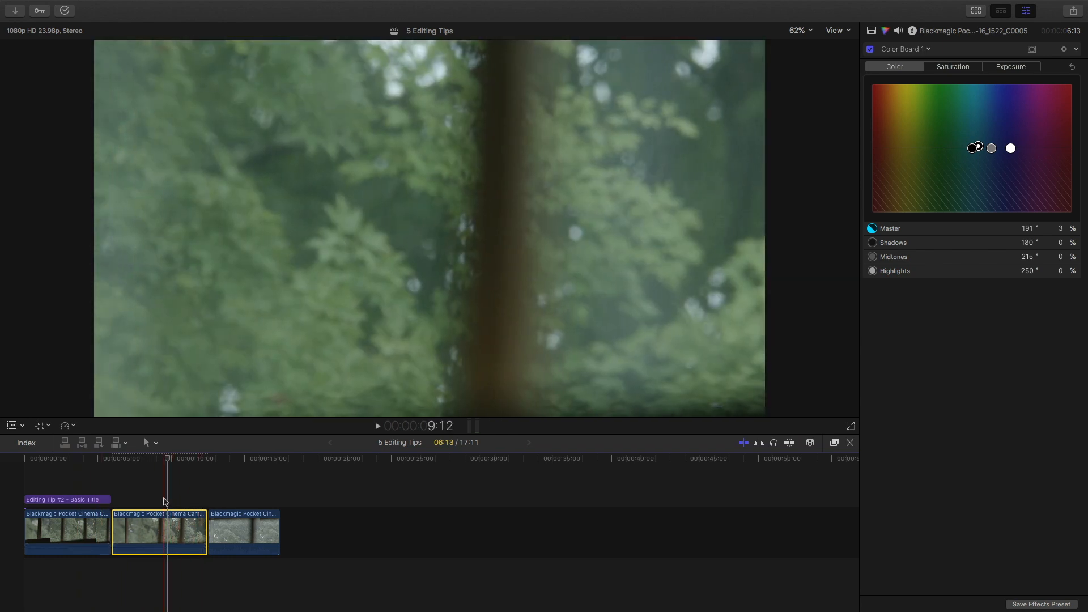
pyautogui.click(146, 502)
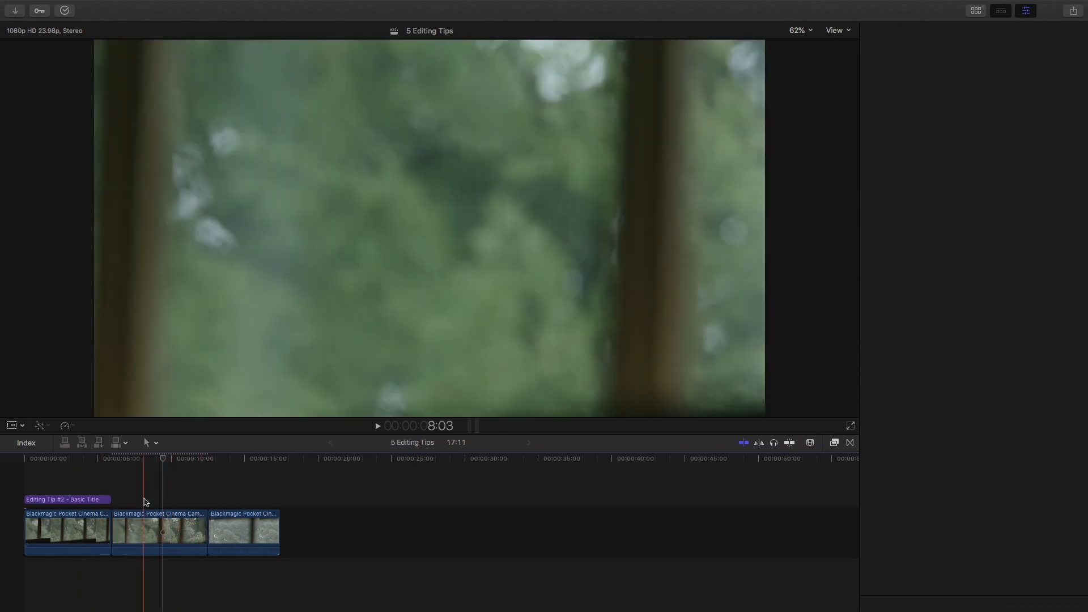
pyautogui.click(66, 479)
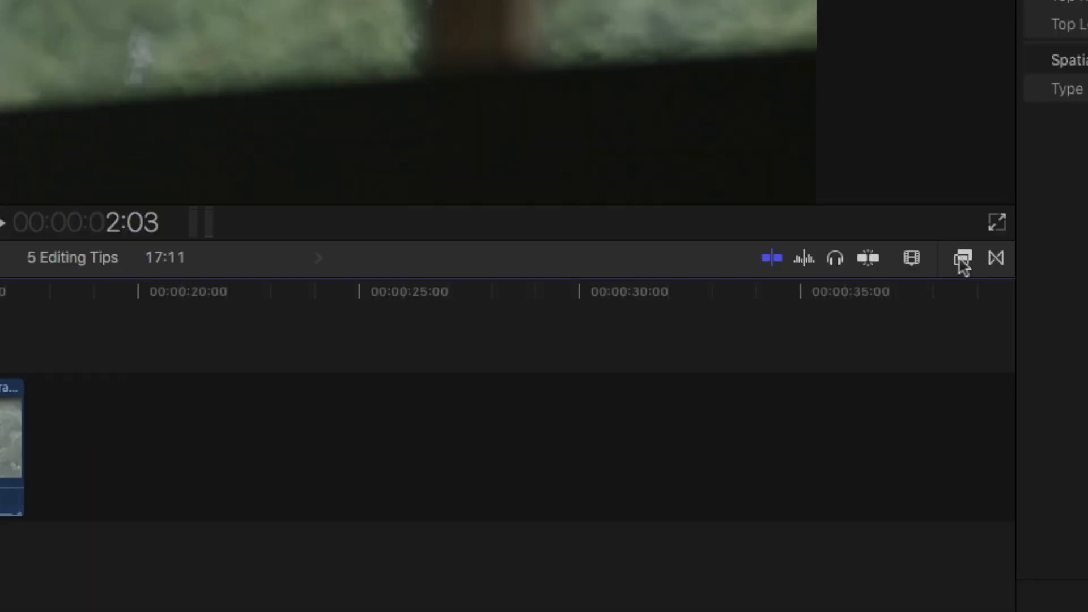
# Browse all installed video effects and close the effects browser
pyautogui.click(963, 259)
pyautogui.scroll(-5, 918, 457)
pyautogui.scroll(5, 915, 459)
pyautogui.scroll(-2, 915, 459)
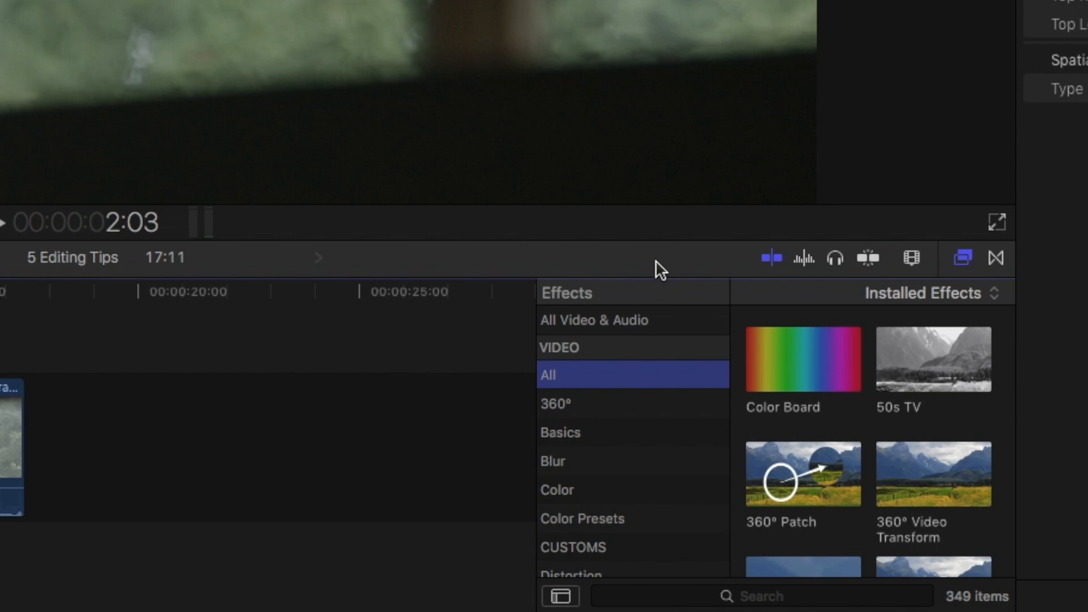
pyautogui.scroll(-3, 781, 434)
pyautogui.scroll(3, 818, 490)
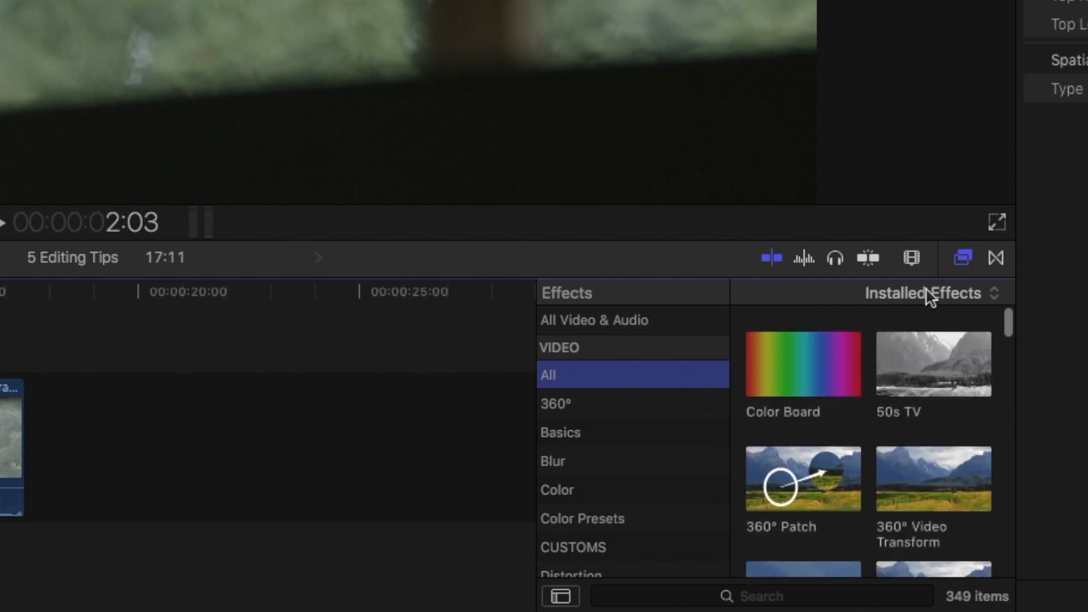
pyautogui.click(964, 259)
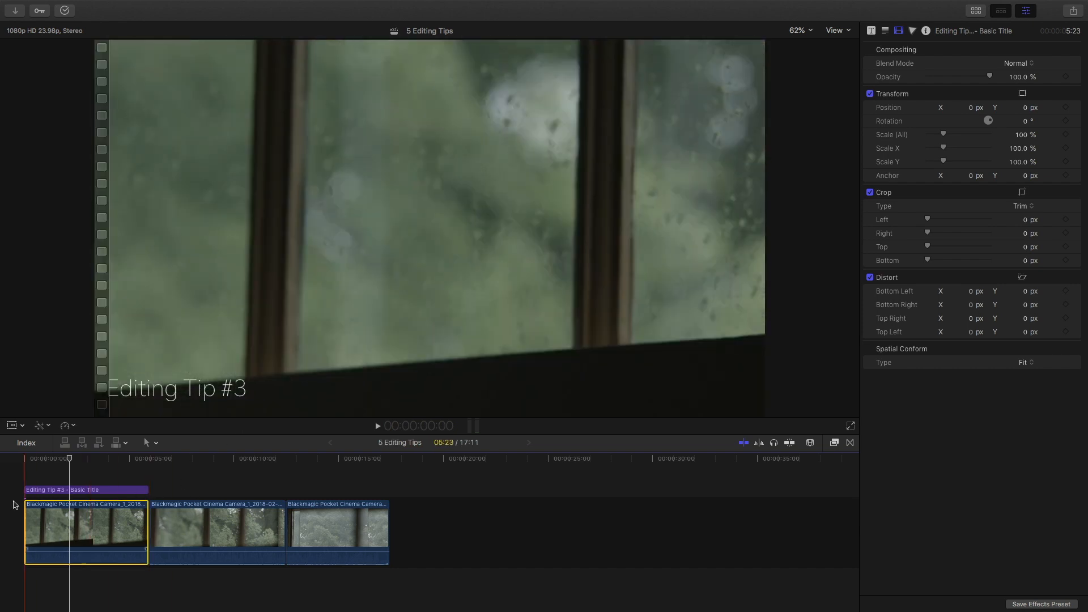
# Start a video effects preset from the first clip, including its Color Board 1 effect and all Transform attributes
pyautogui.click(70, 527)
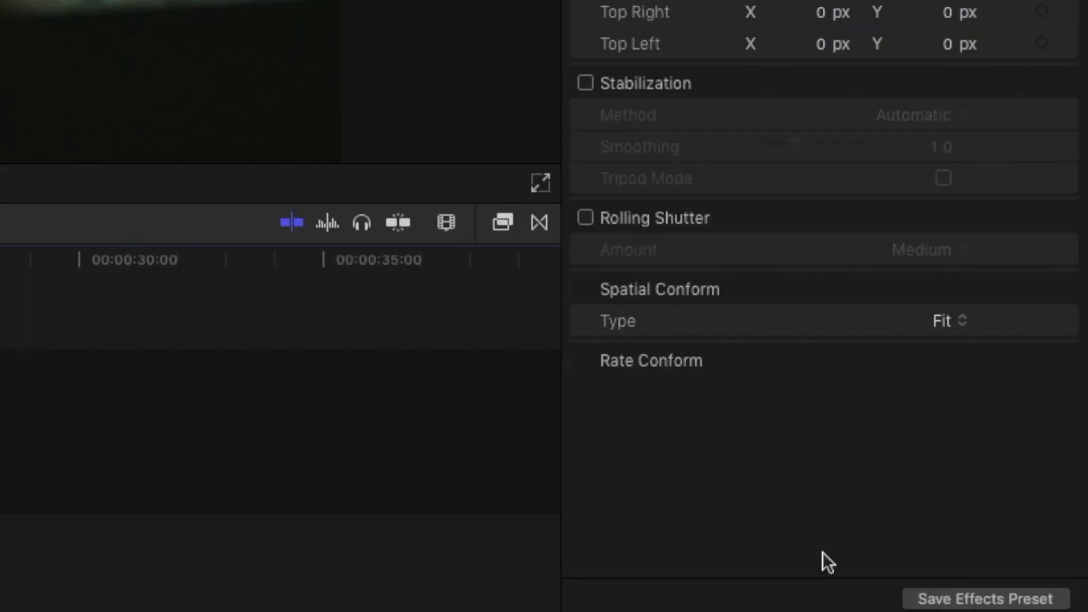
pyautogui.click(967, 598)
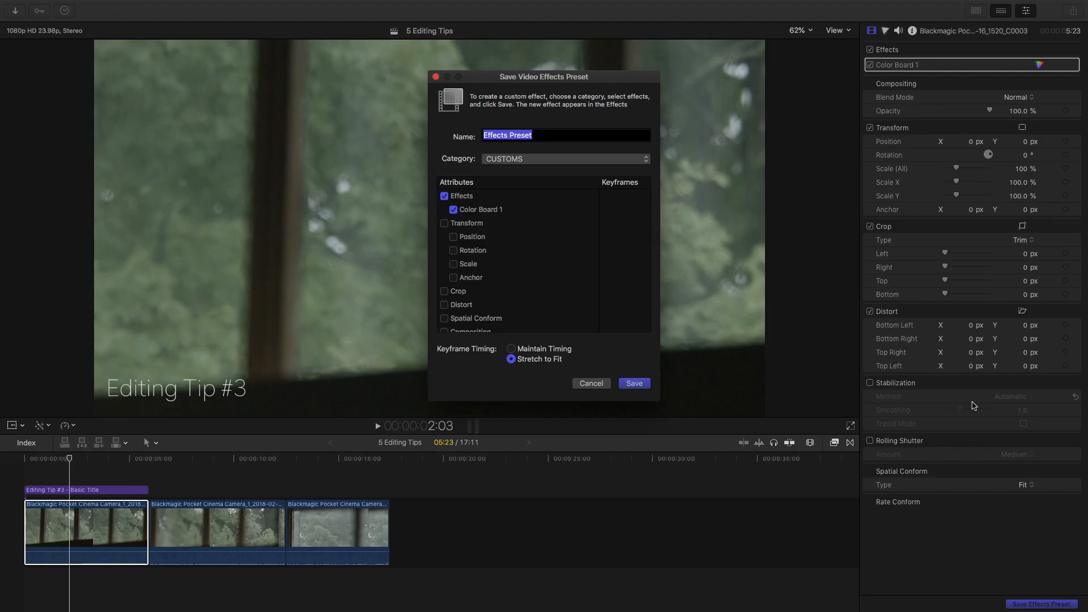
pyautogui.moveTo(551, 77); pyautogui.dragTo(541, 93)
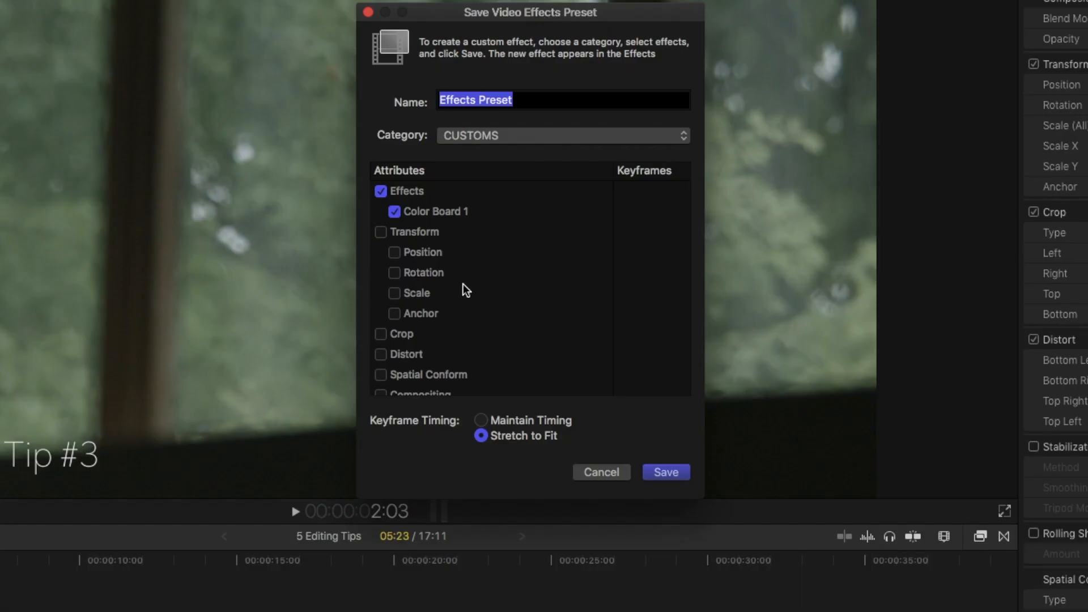
pyautogui.scroll(-2, 468, 283)
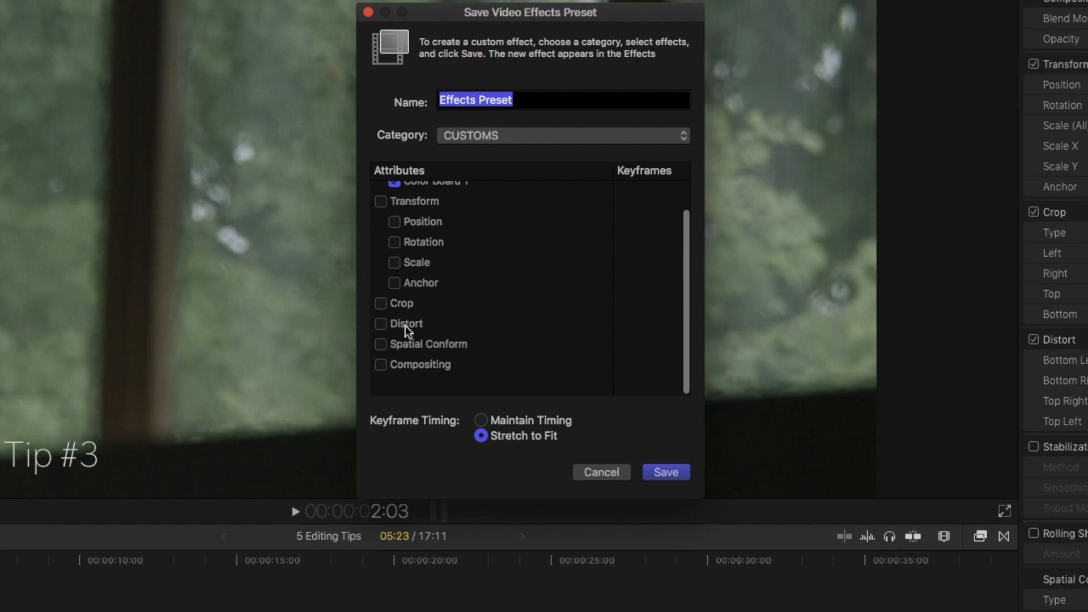
pyautogui.scroll(2, 487, 281)
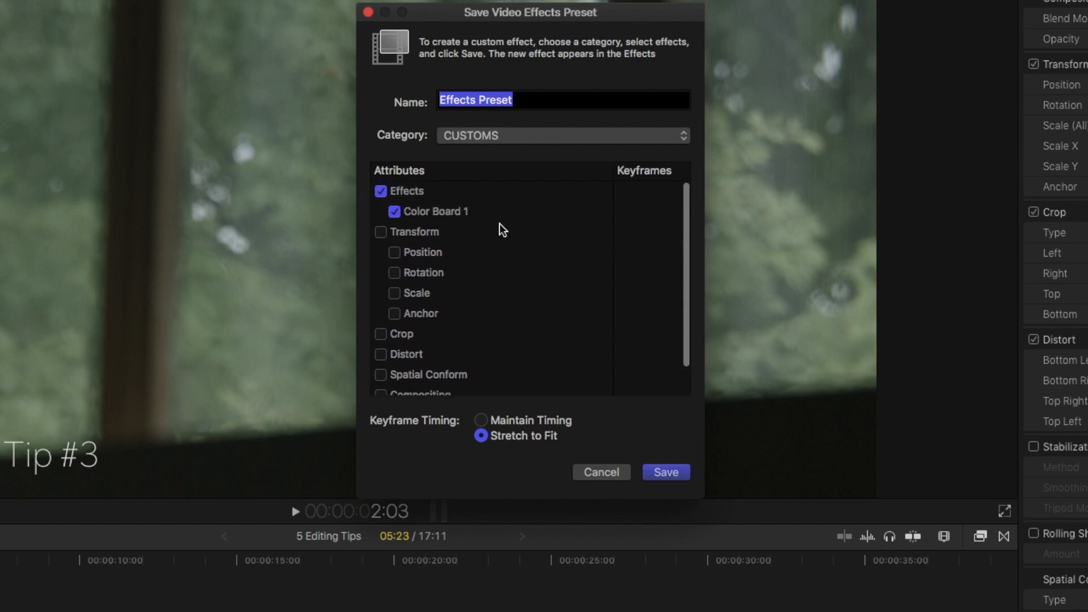
pyautogui.click(380, 232)
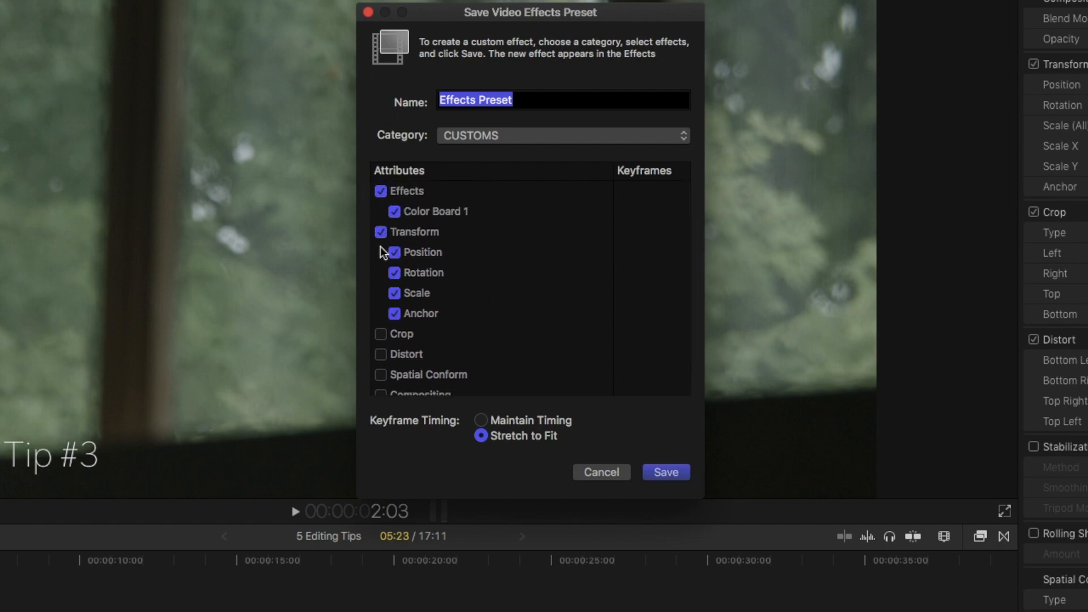
pyautogui.scroll(-1, 457, 338)
pyautogui.scroll(1, 451, 338)
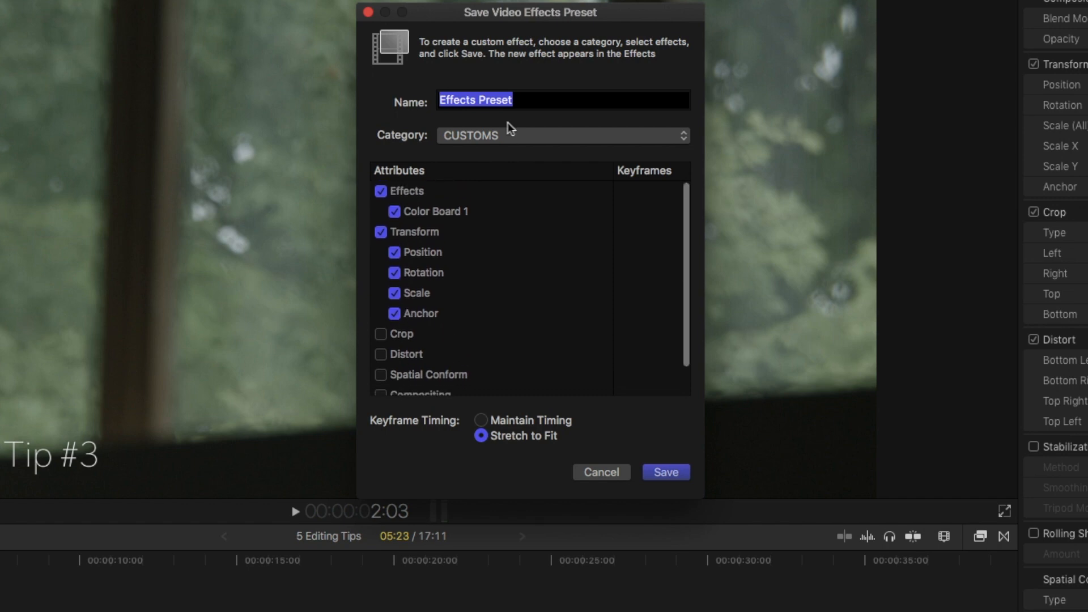
# Name the effects preset "test", create a new category "customs2" for it, and save it
pyautogui.write('test')
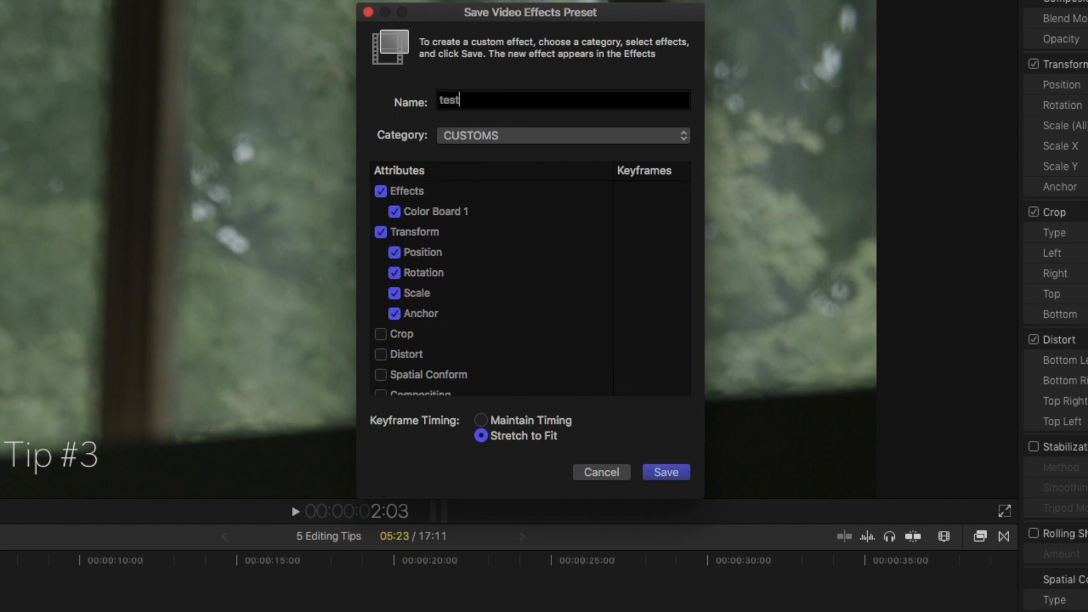
pyautogui.click(493, 140)
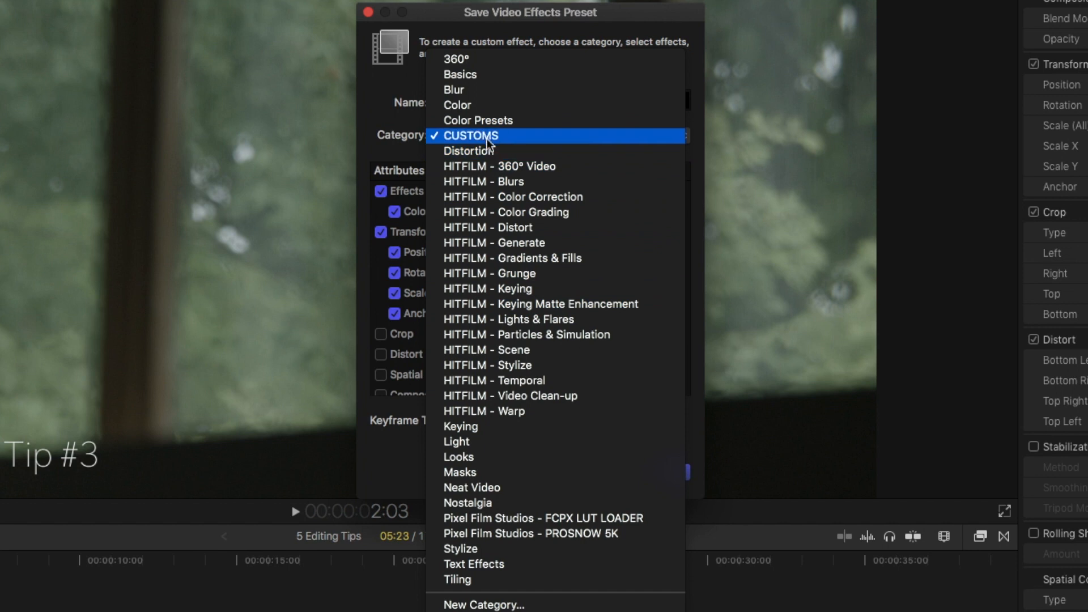
pyautogui.click(484, 604)
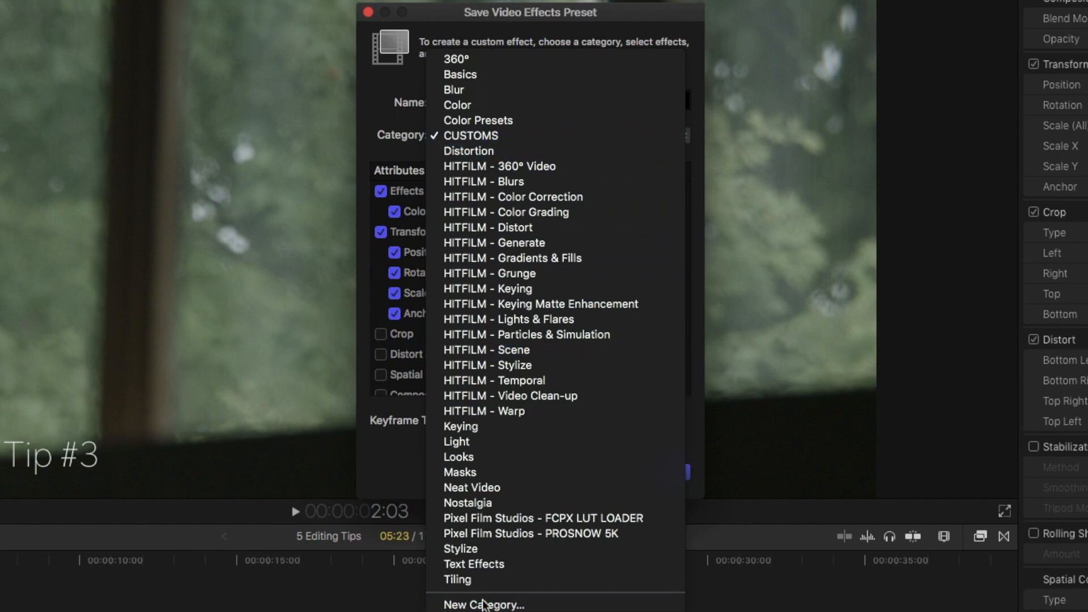
pyautogui.write('customs2')
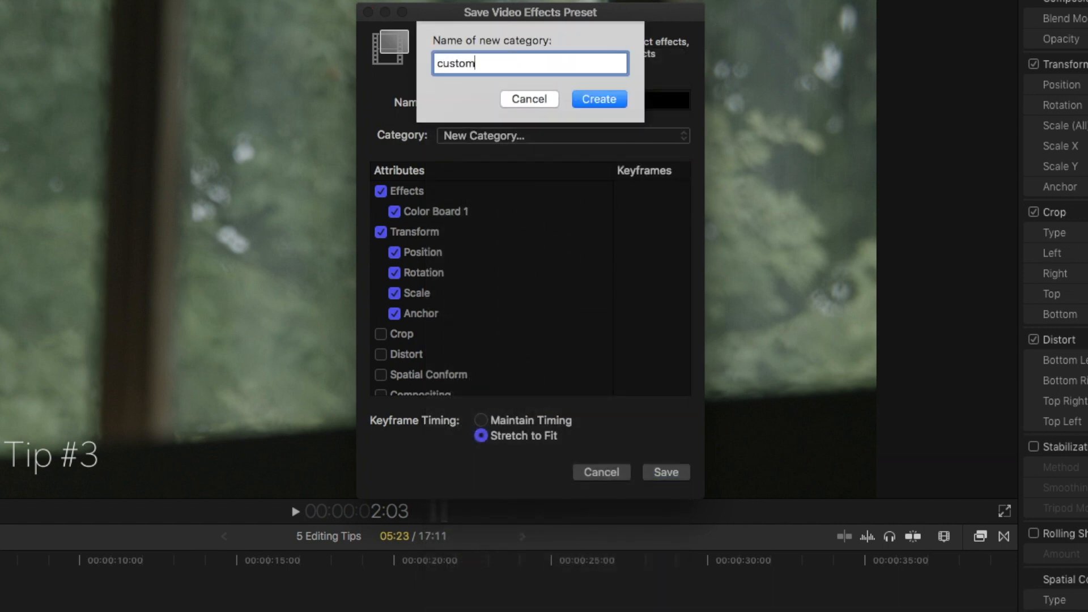
pyautogui.click(613, 99)
pyautogui.click(652, 475)
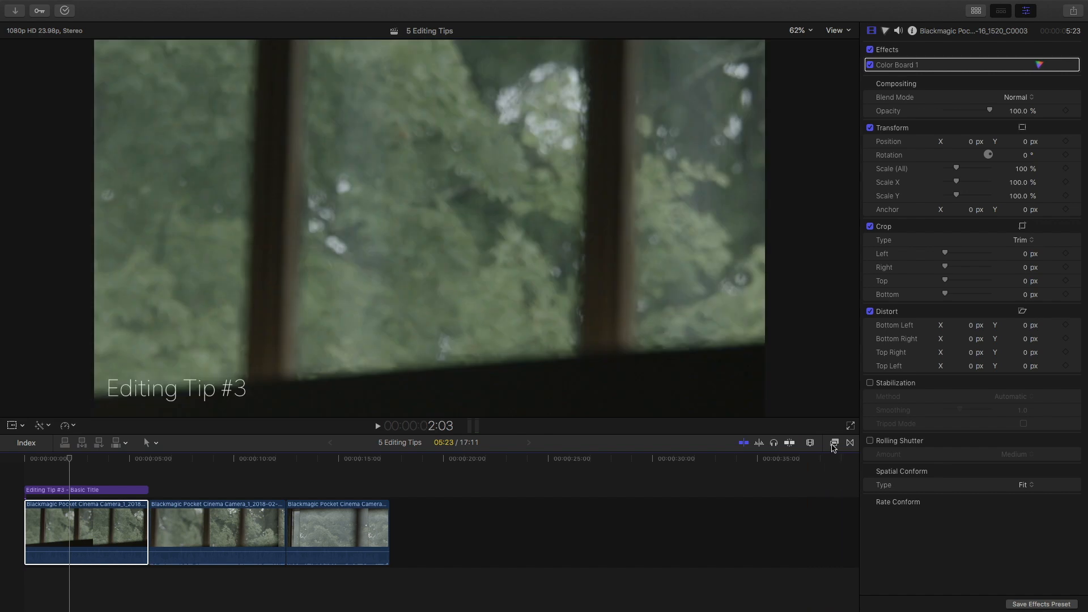
# Apply the saved "test" preset from the customs2 effects category to the second clip
pyautogui.click(834, 443)
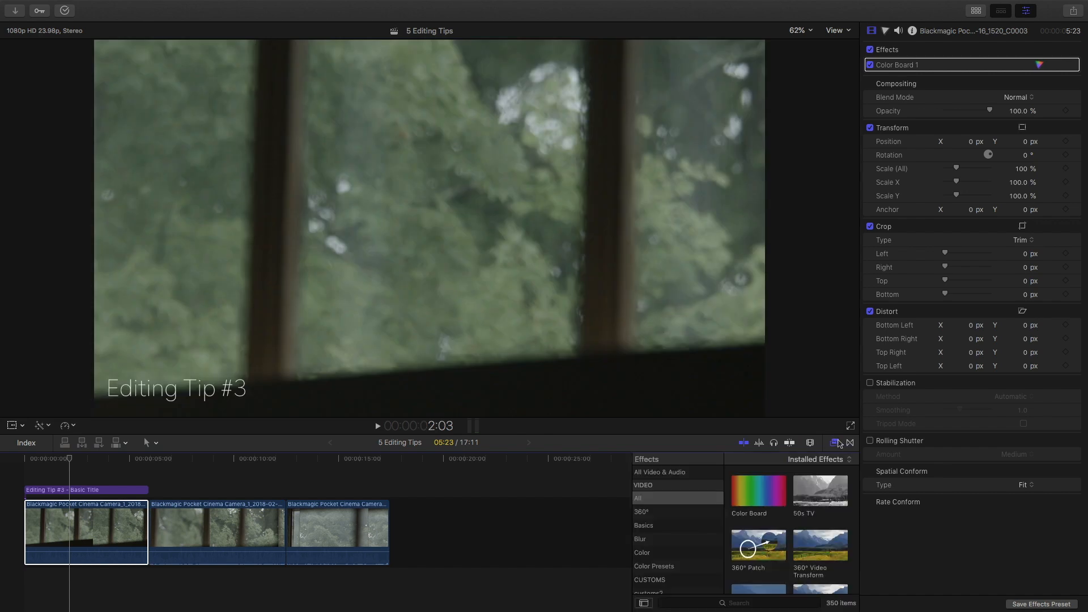
pyautogui.scroll(-4, 694, 535)
pyautogui.click(663, 528)
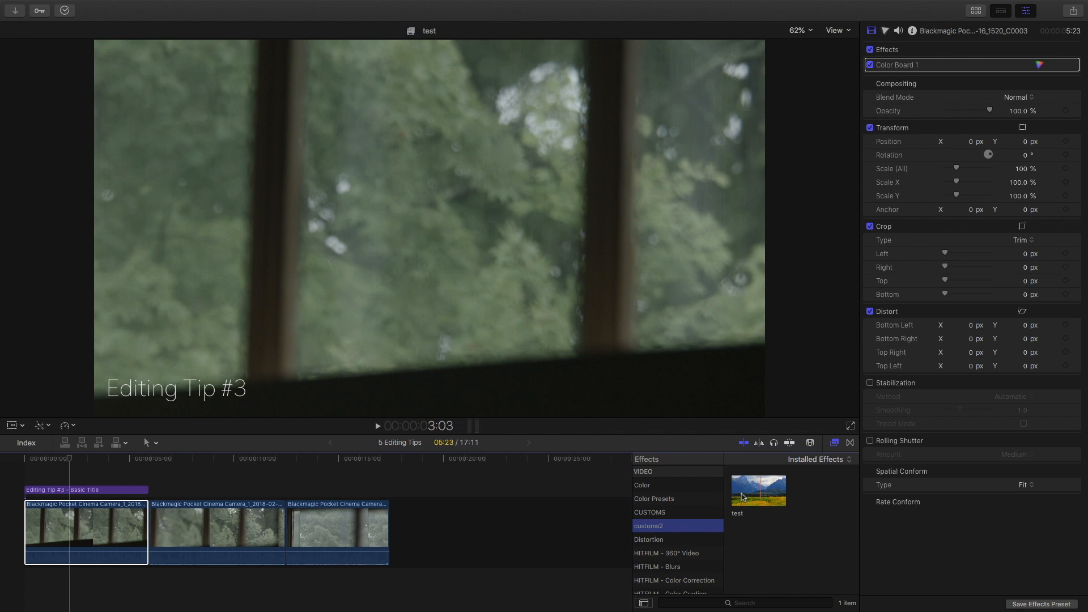
pyautogui.moveTo(748, 498); pyautogui.dragTo(241, 516)
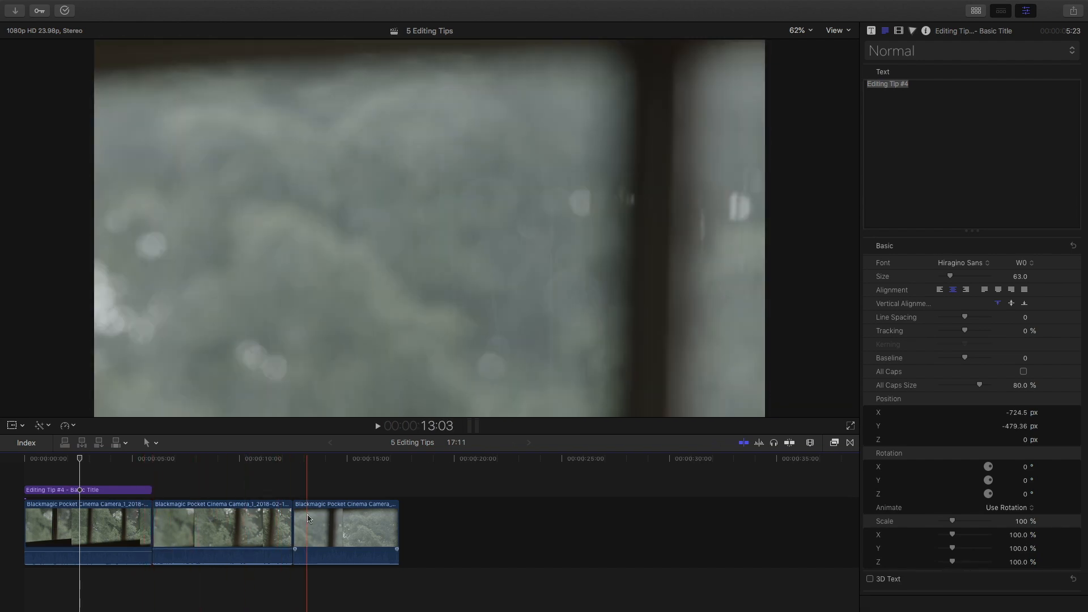
# Move the playhead to the end of the Editing Tip #4 title, stepping frame by frame to find its last frame
pyautogui.moveTo(307, 527); pyautogui.dragTo(292, 583)
pyautogui.click(258, 475)
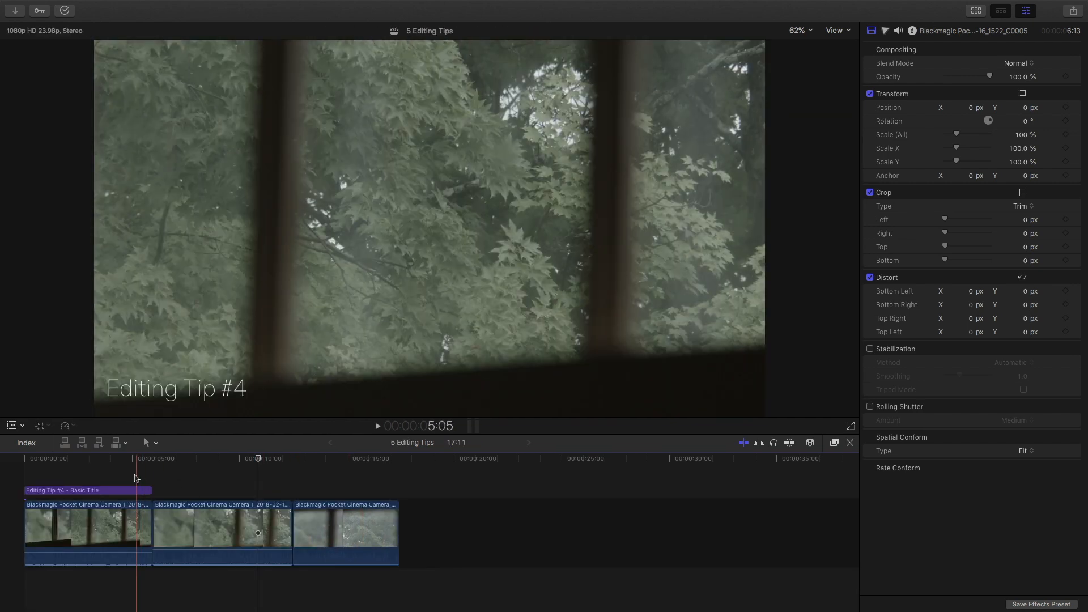
pyautogui.click(134, 491)
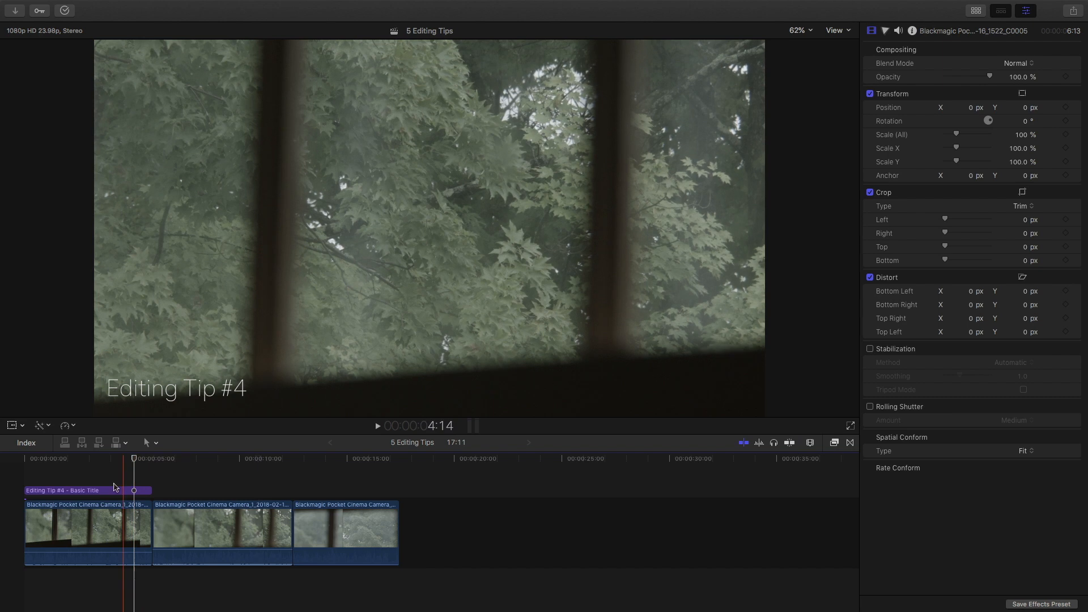
pyautogui.click(148, 477)
pyautogui.press('Right')
pyautogui.press('Right')
pyautogui.press('Right')
pyautogui.press('Right')
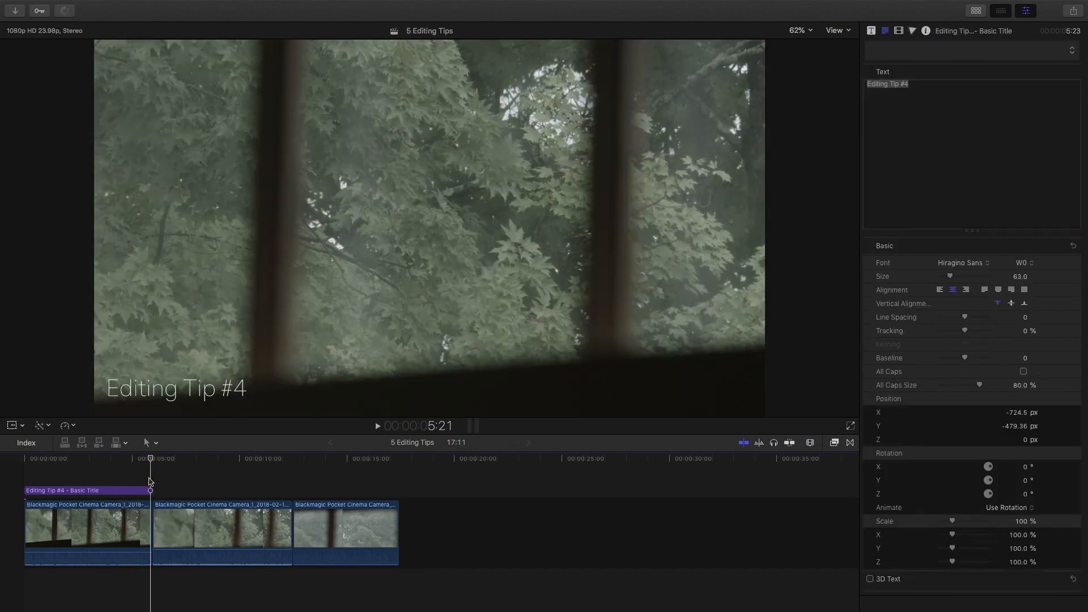
pyautogui.press('Right')
pyautogui.press('Left')
pyautogui.press('Right')
pyautogui.press('Left')
# Shorten the end of the Editing Tip #4 title to a duration of 5:00
pyautogui.click(135, 520)
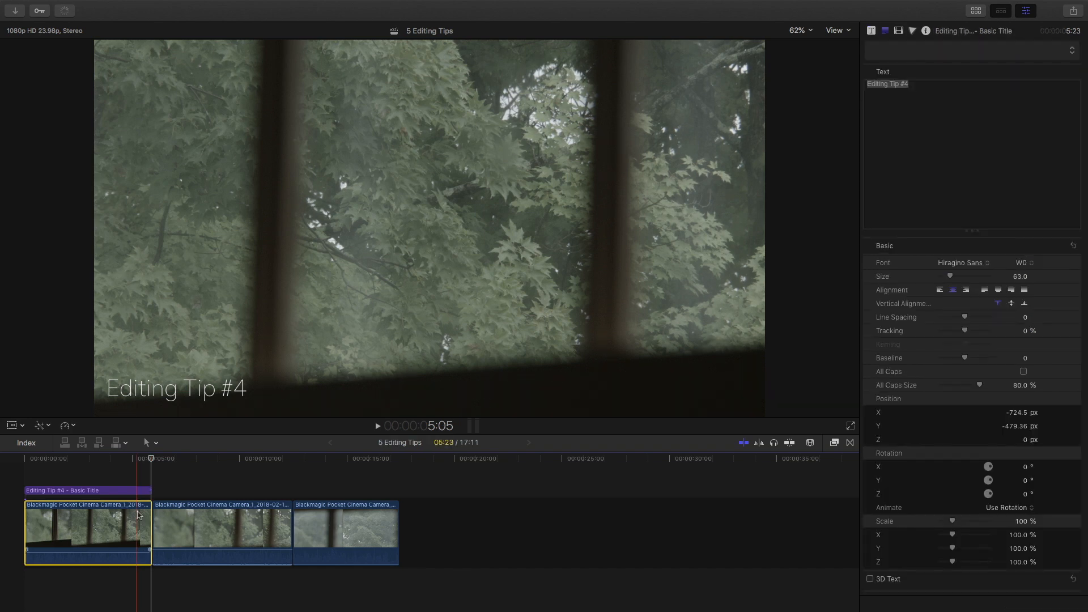
pyautogui.click(110, 465)
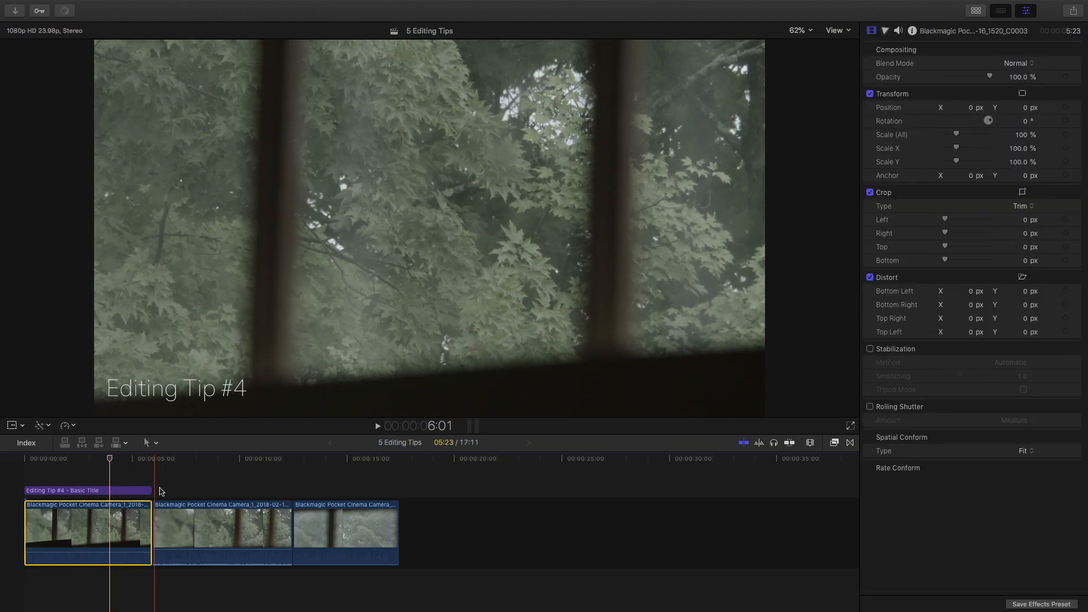
pyautogui.moveTo(149, 490); pyautogui.dragTo(129, 491)
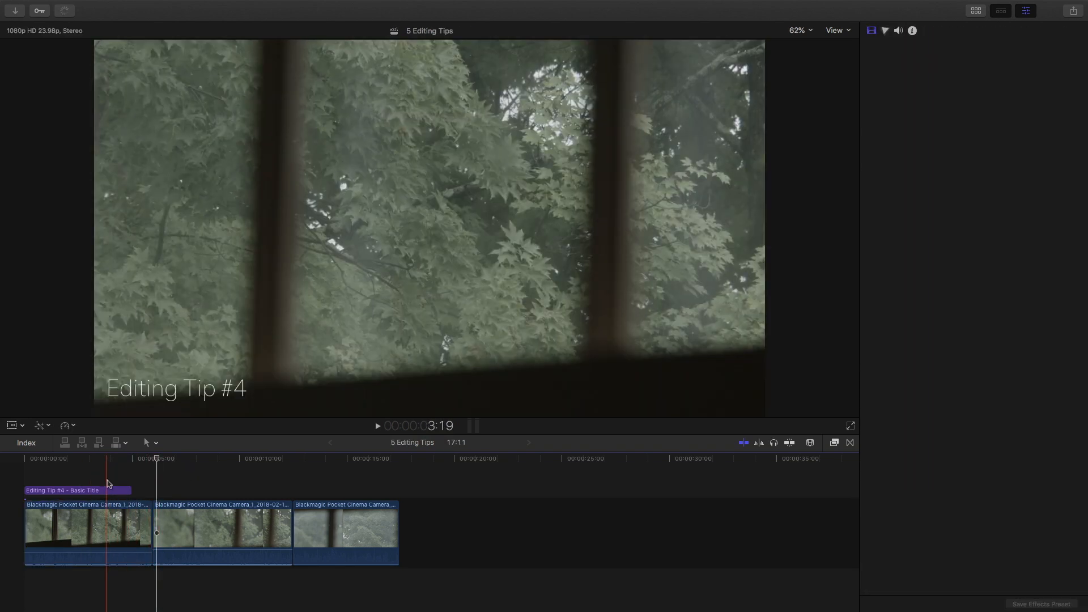
pyautogui.click(94, 483)
pyautogui.click(120, 490)
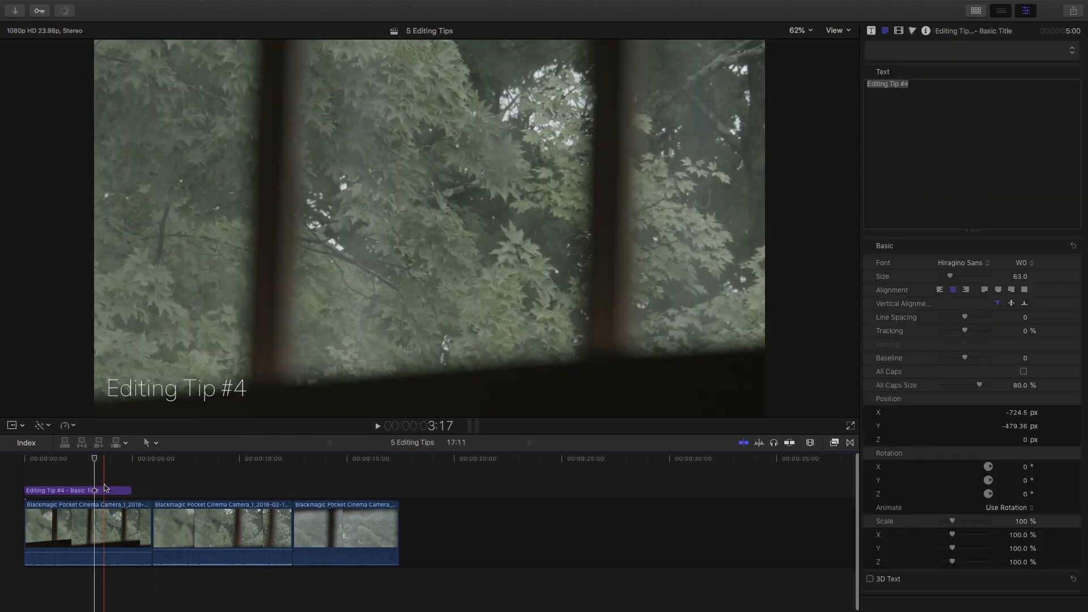
pyautogui.click(124, 474)
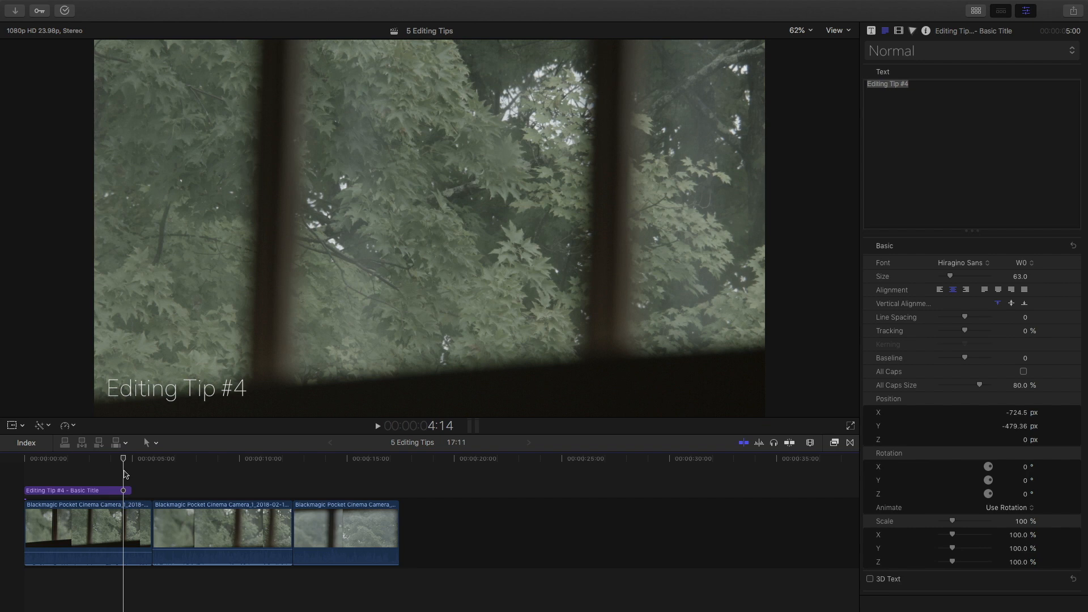
# Turn on snapping and extend the Editing Tip #4 title to 5:23, snapping its end to the end of the first clip
pyautogui.press('n')
pyautogui.click(95, 475)
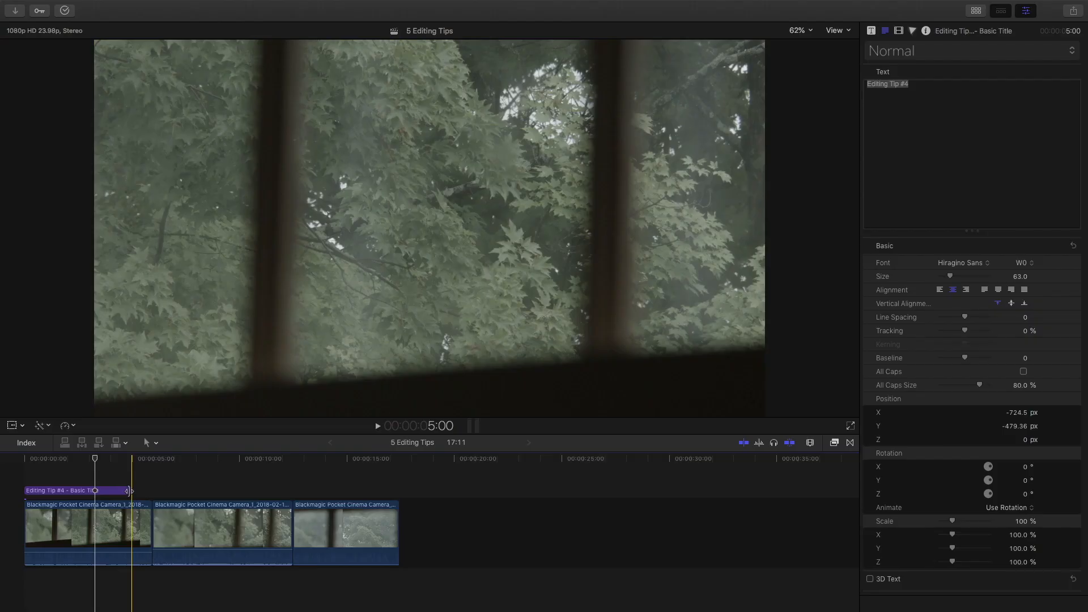
pyautogui.moveTo(278, 396); pyautogui.dragTo(299, 396)
pyautogui.moveTo(140, 490); pyautogui.dragTo(148, 490)
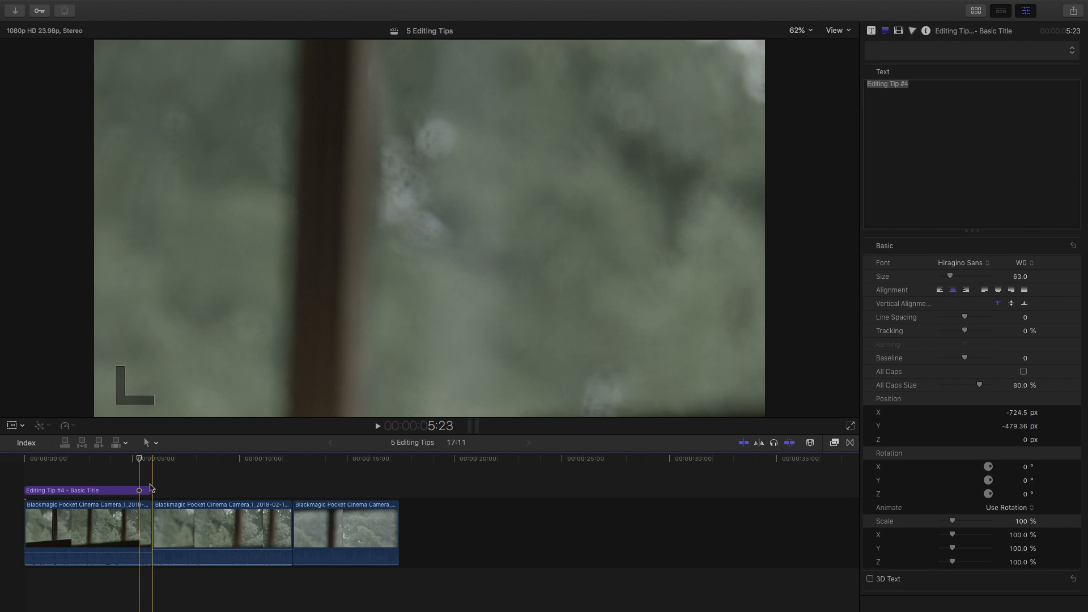
# Place the playhead at the edit point between the first two clips, and return it to about 2:19 over the title
pyautogui.click(151, 487)
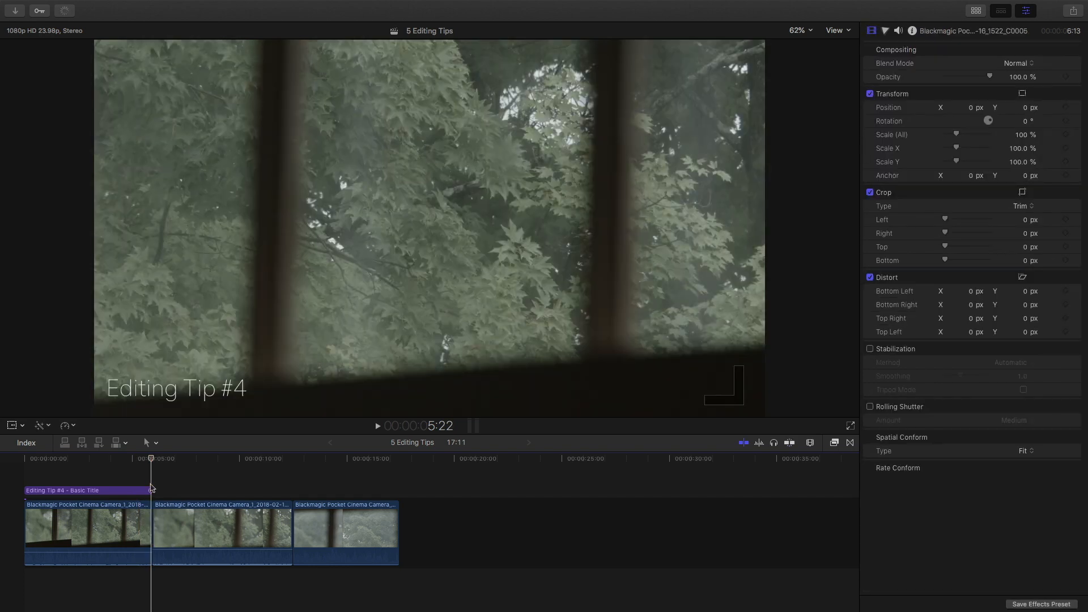
pyautogui.click(151, 489)
pyautogui.click(152, 485)
pyautogui.click(127, 471)
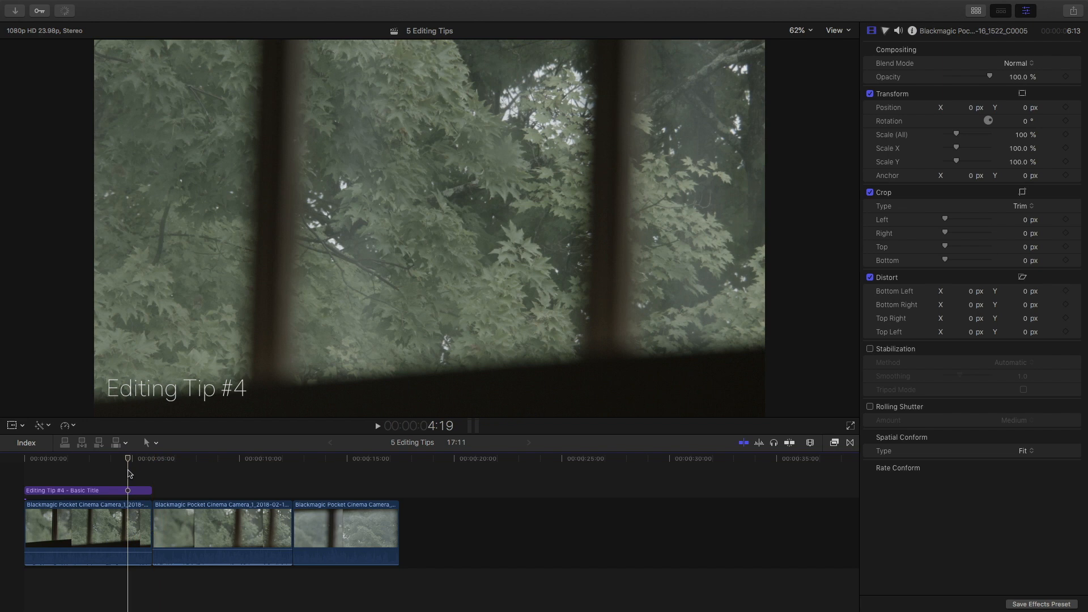
pyautogui.click(113, 491)
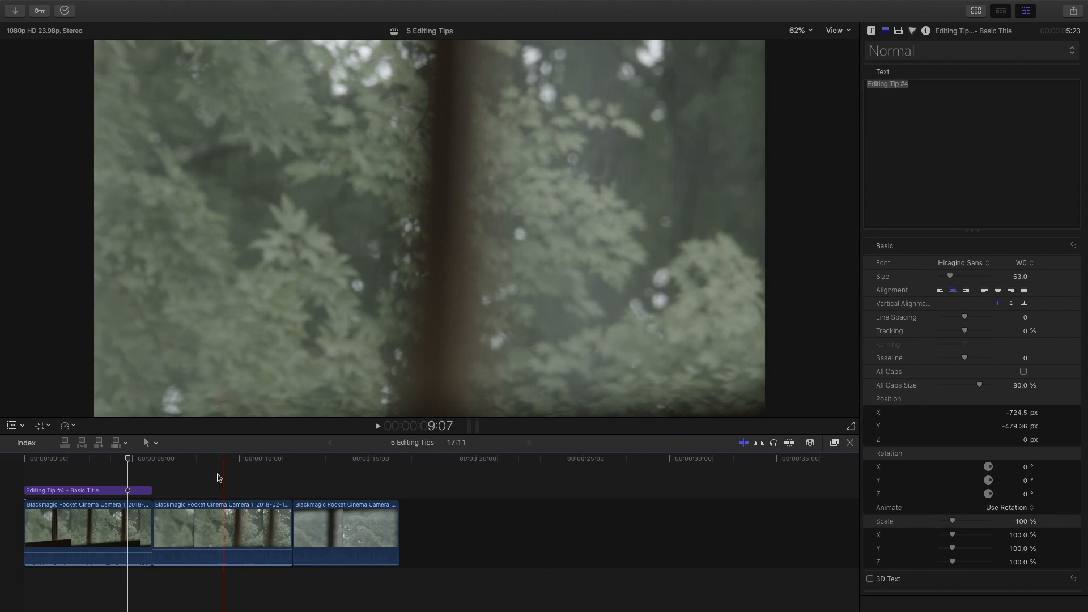
pyautogui.click(86, 476)
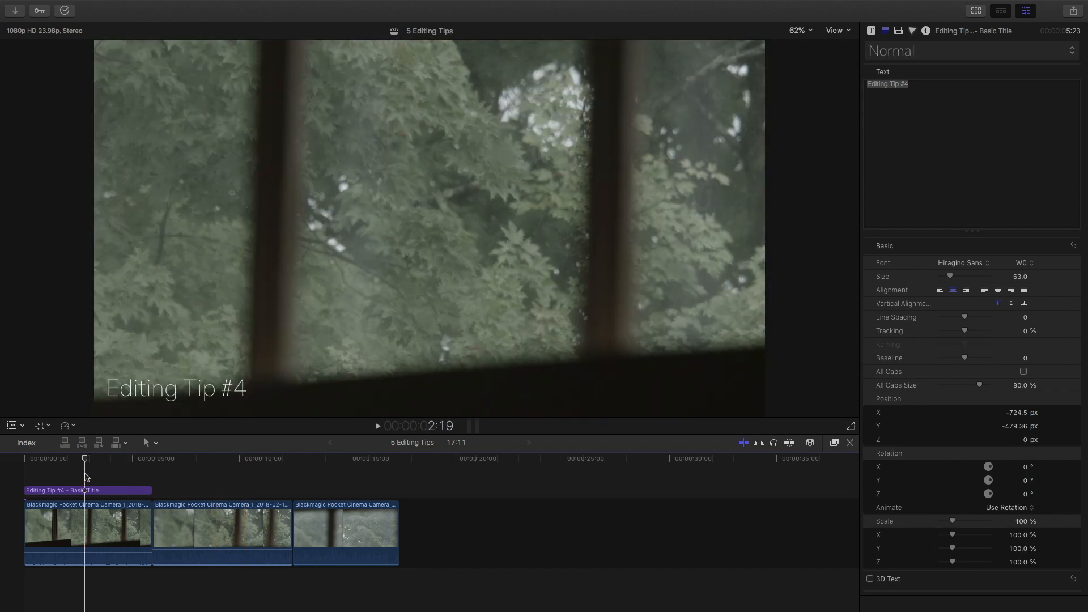